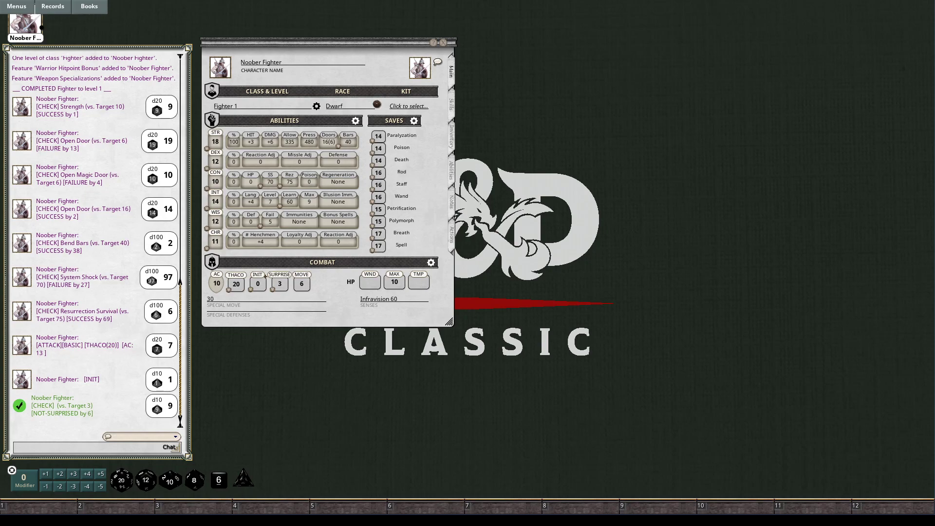
# Show the character's skills page and open the Skills records list beside the sheet, enlarged to show more entries
pyautogui.click(452, 105)
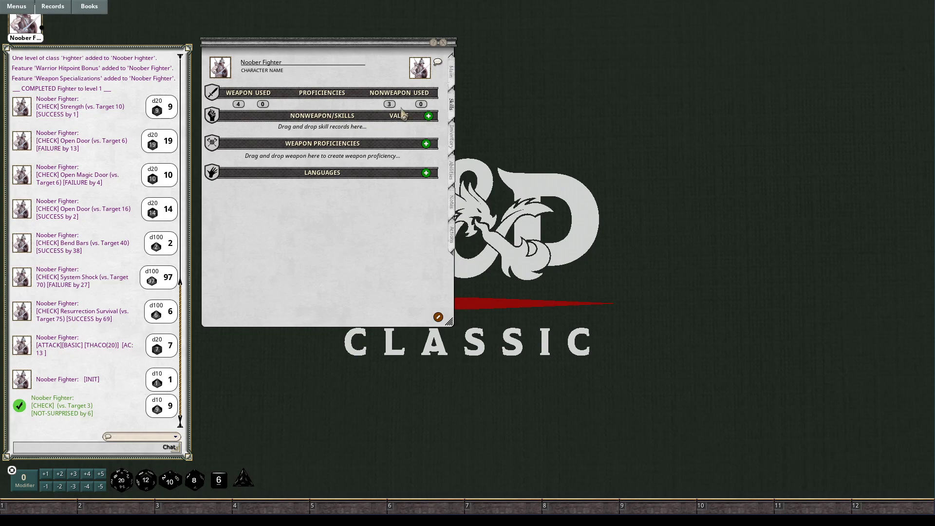
pyautogui.moveTo(354, 46); pyautogui.dragTo(348, 43)
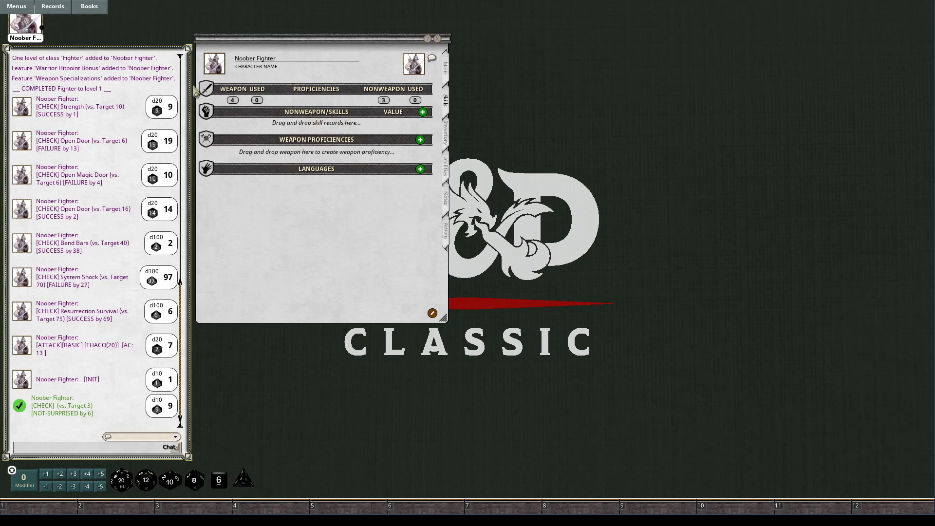
pyautogui.click(59, 11)
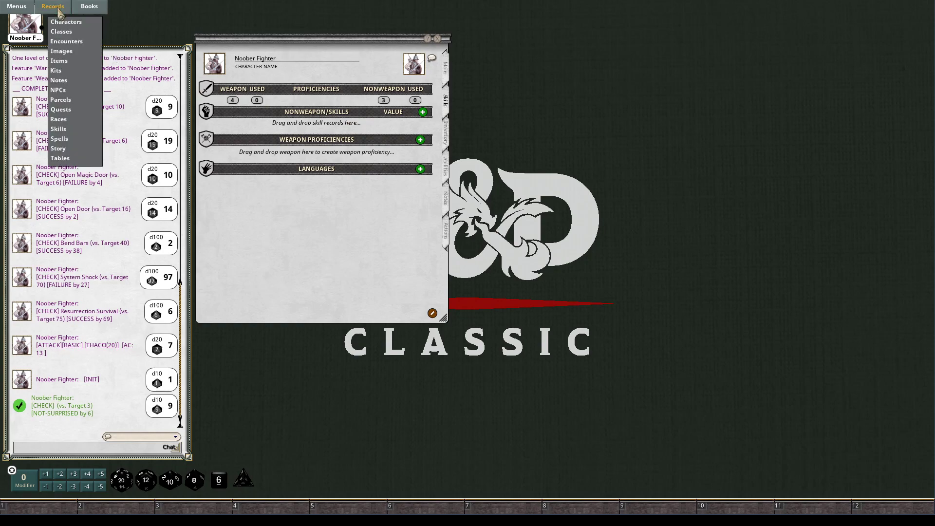
pyautogui.click(80, 130)
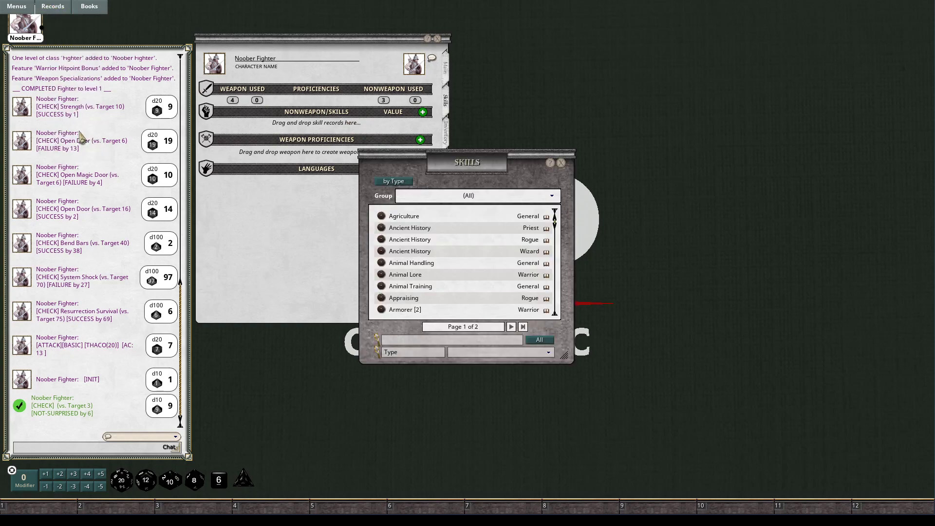
pyautogui.moveTo(420, 162); pyautogui.dragTo(518, 44)
pyautogui.moveTo(591, 243); pyautogui.dragTo(591, 485)
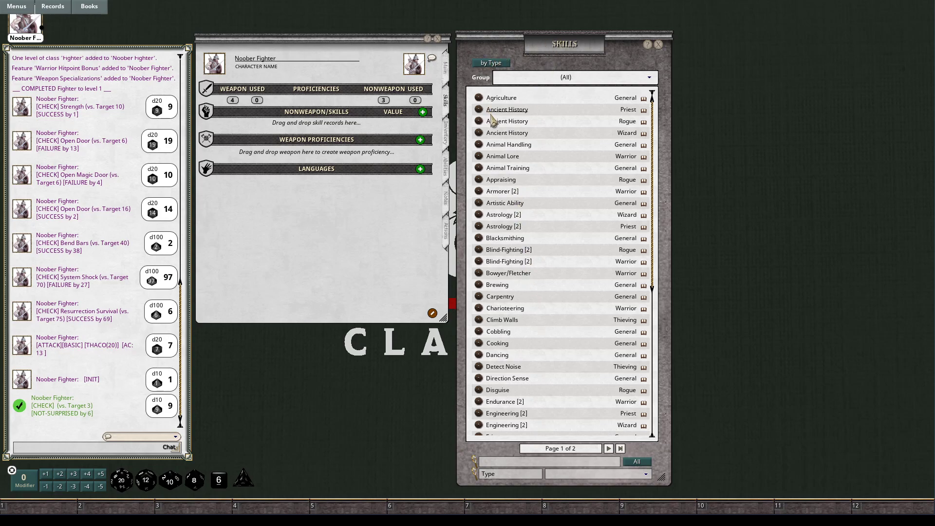
# Open the Fighter class record from the character's class and level details and place it beside the skills list
pyautogui.click(446, 71)
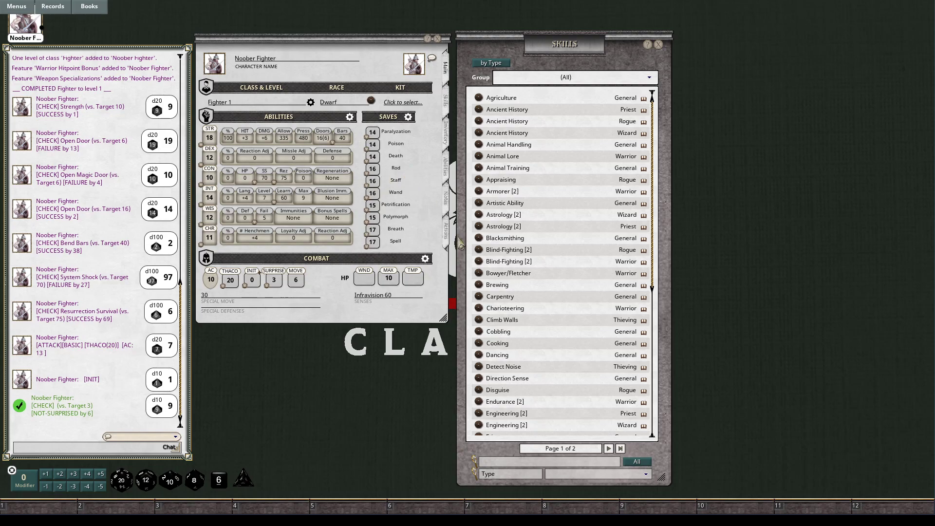
pyautogui.click(311, 102)
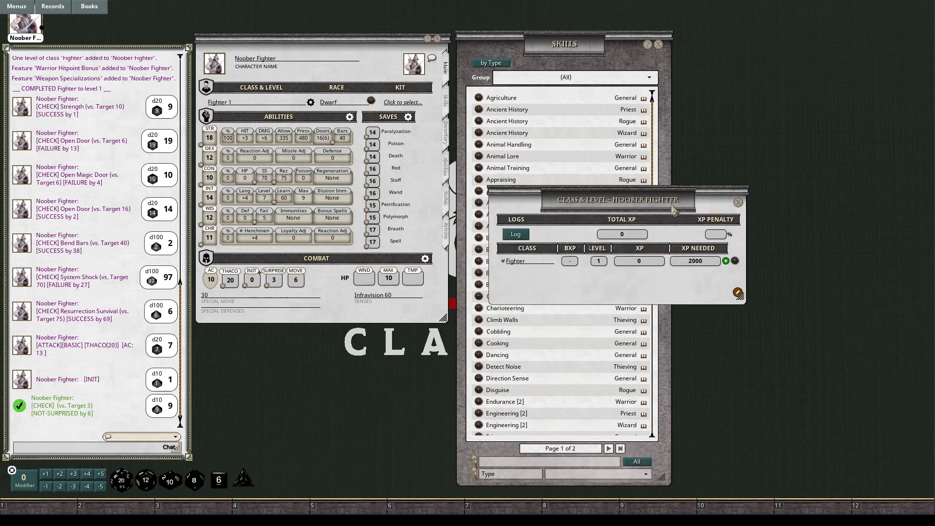
pyautogui.moveTo(646, 209); pyautogui.dragTo(752, 58)
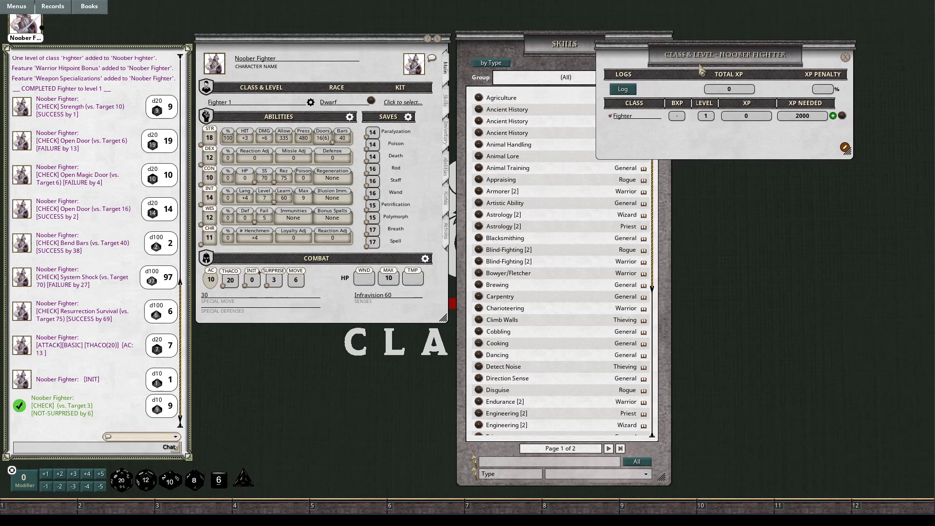
pyautogui.click(842, 119)
pyautogui.moveTo(458, 169); pyautogui.dragTo(770, 175)
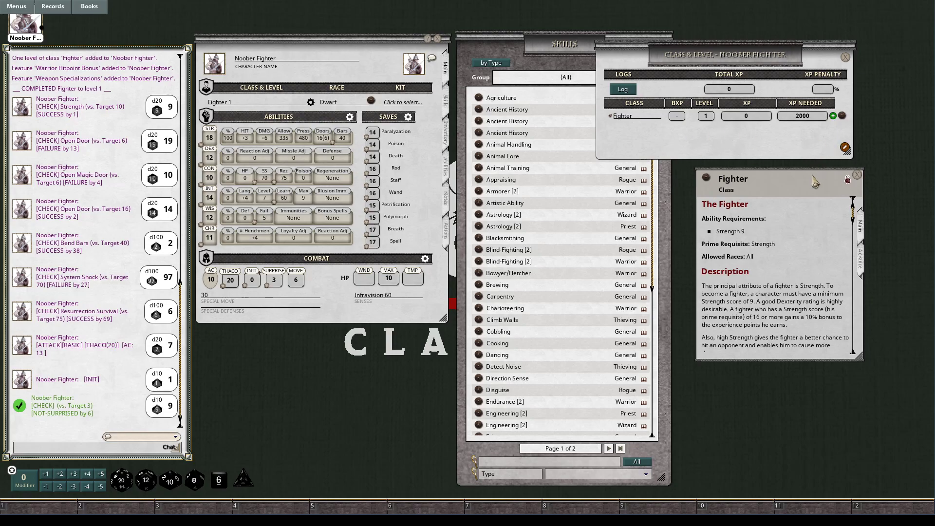
pyautogui.moveTo(814, 177); pyautogui.dragTo(793, 176)
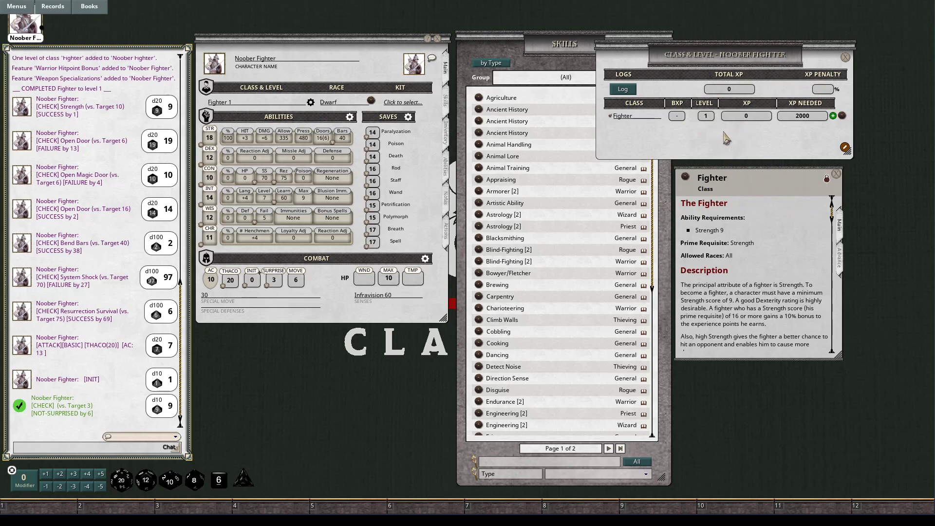
# Close the class and level details, enlarge the Fighter class record and show its proficiencies and advancement tables
pyautogui.click(846, 57)
pyautogui.moveTo(795, 228); pyautogui.dragTo(799, 84)
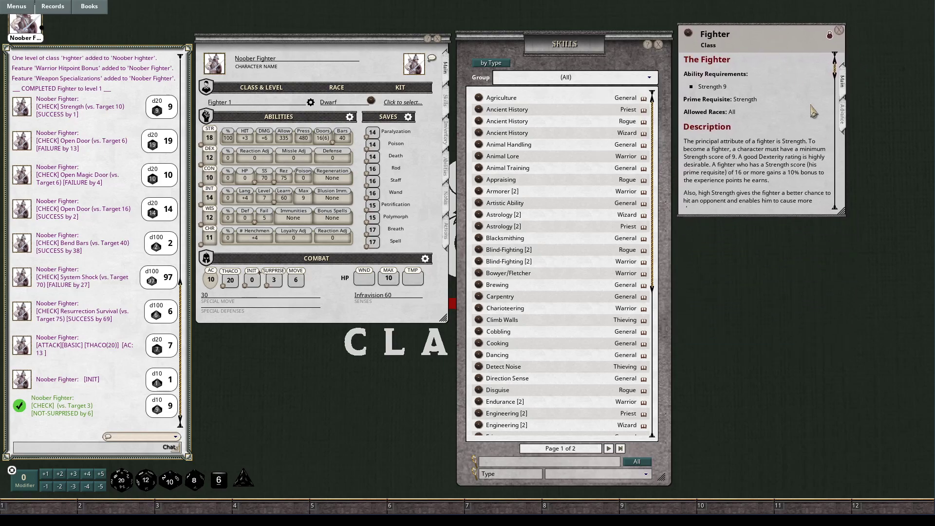
pyautogui.moveTo(848, 217); pyautogui.dragTo(910, 366)
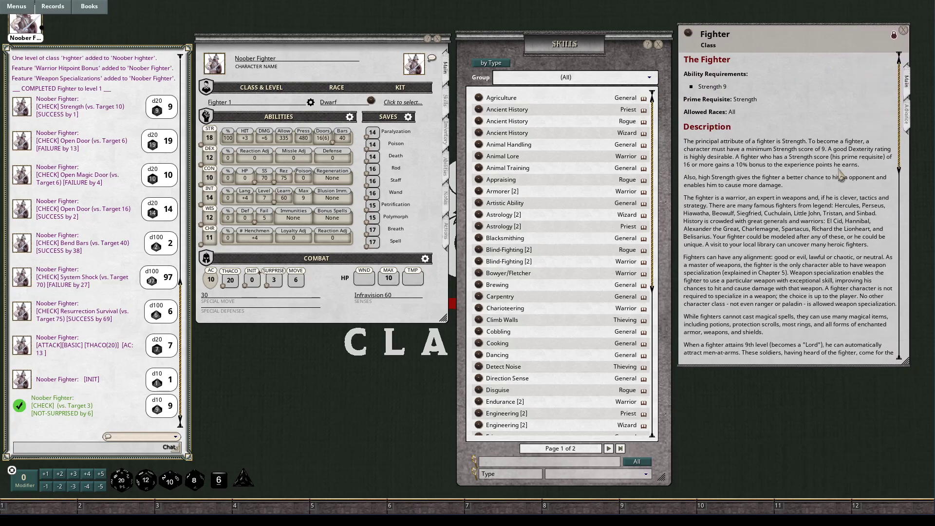
pyautogui.moveTo(906, 126); pyautogui.dragTo(915, 300)
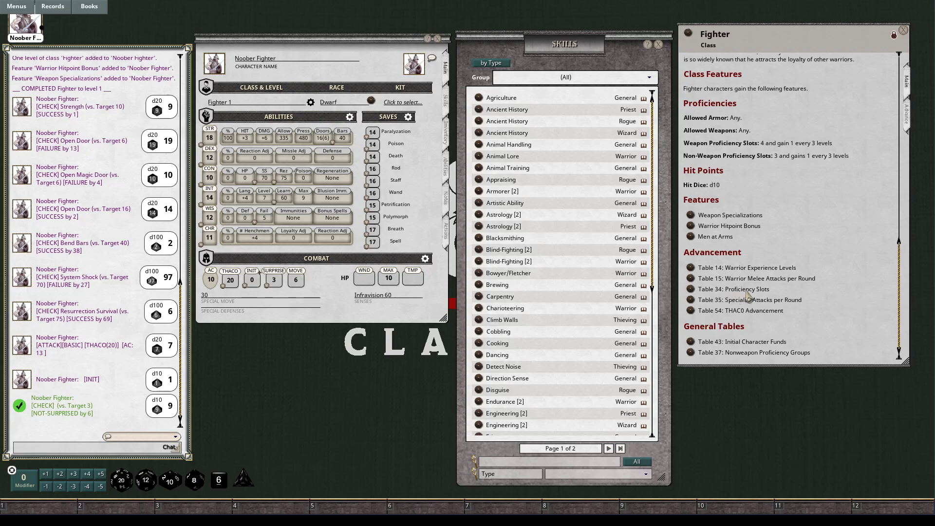
# Consult Table 34: Proficiency Slots and Table 37: Nonweapon Proficiency Groups from the Fighter record, enlarging Table 37
pyautogui.click(699, 290)
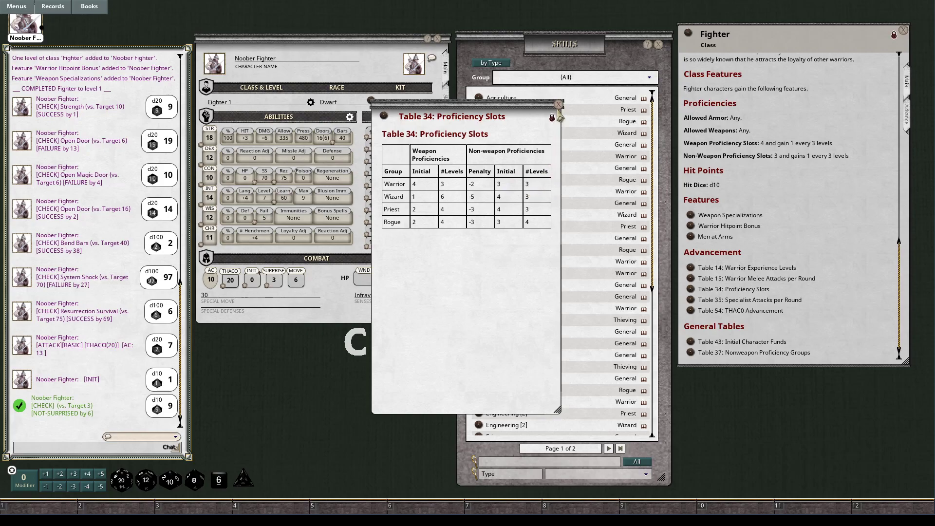
pyautogui.click(558, 105)
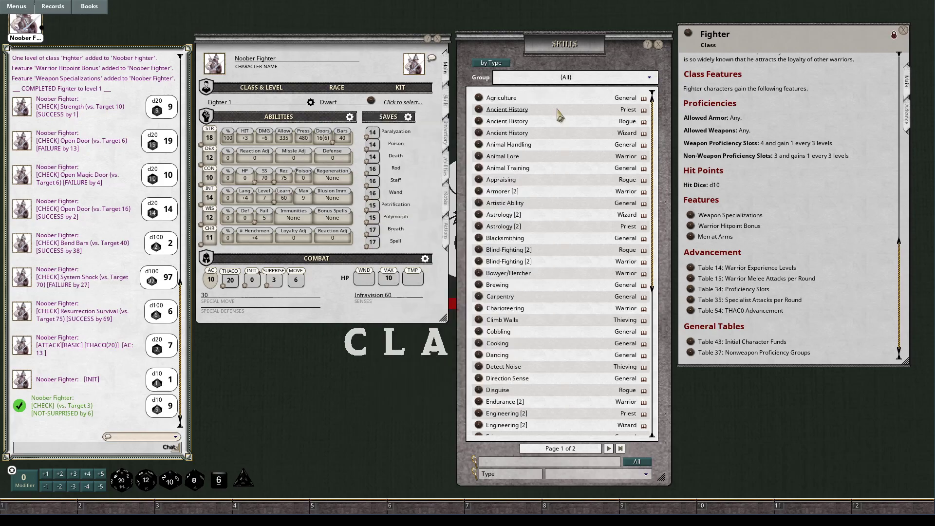
pyautogui.click(691, 352)
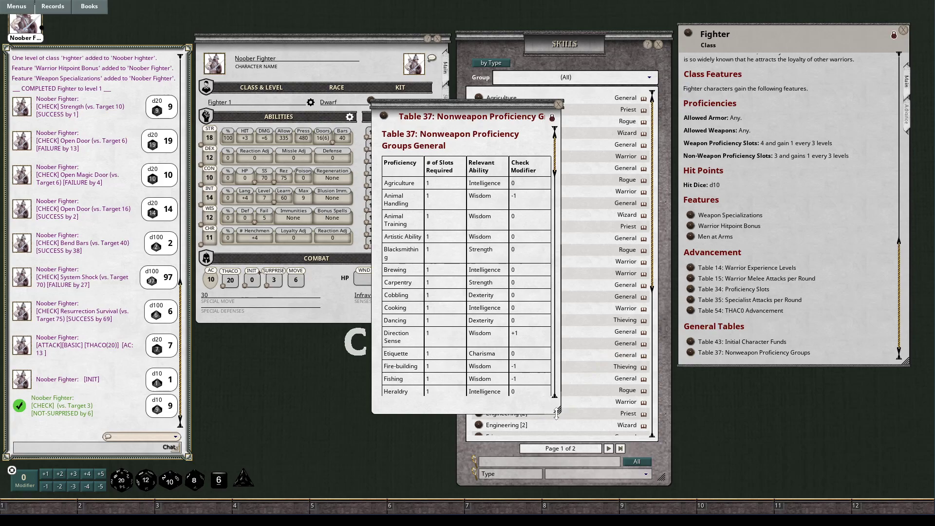
pyautogui.moveTo(560, 410); pyautogui.dragTo(657, 467)
pyautogui.moveTo(657, 167); pyautogui.dragTo(654, 421)
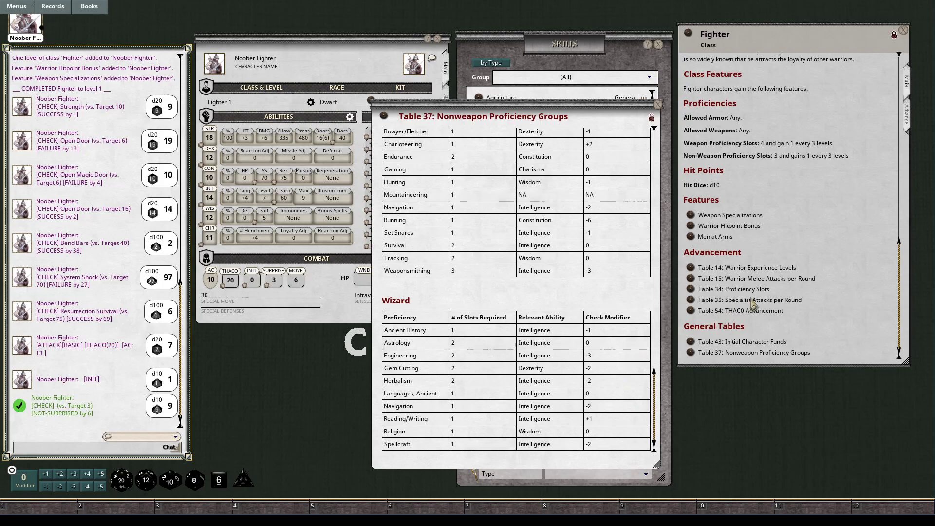
# Check the Warrior group's slots and nonweapon penalty again in Table 34: Proficiency Slots
pyautogui.click(692, 290)
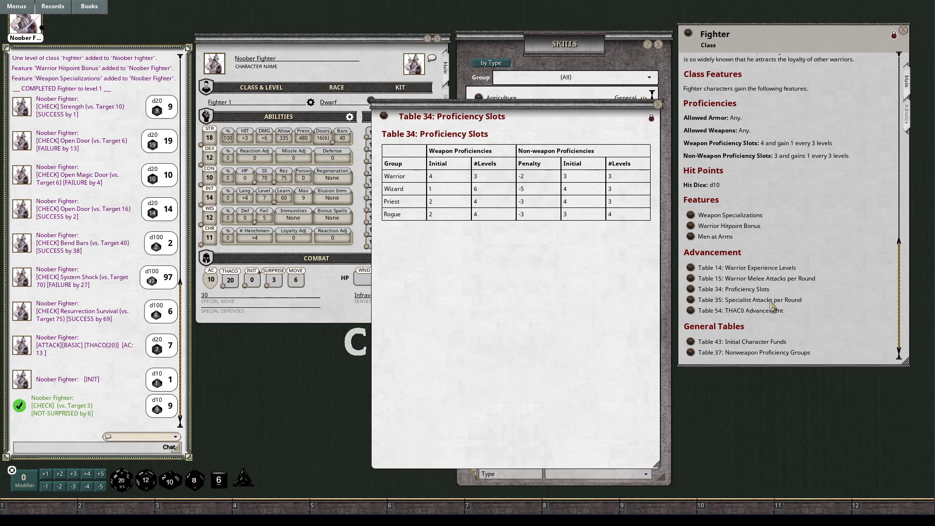
pyautogui.scroll(3, 730, 316)
pyautogui.scroll(-3, 762, 304)
# Examine the General, Warrior and Wizard proficiencies in Table 37: Nonweapon Proficiency Groups, and close the table
pyautogui.click(692, 353)
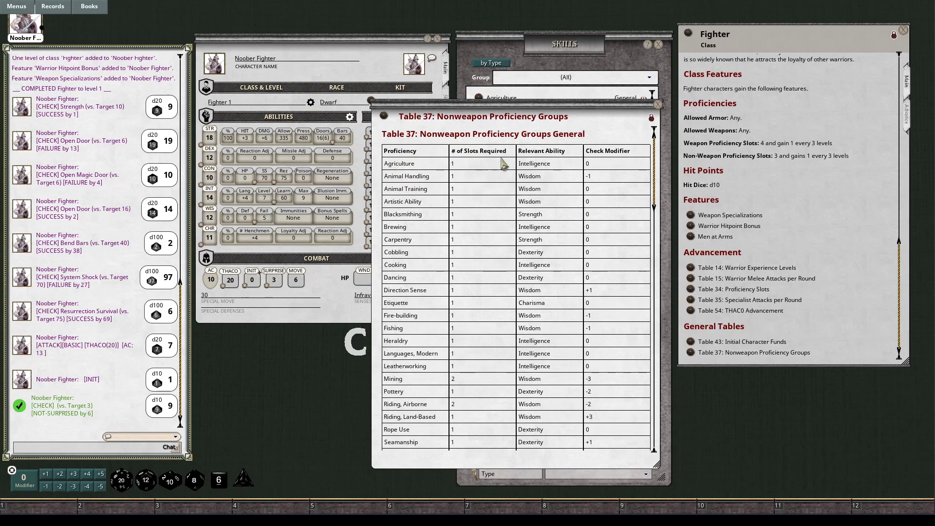
pyautogui.moveTo(660, 156); pyautogui.dragTo(667, 367)
pyautogui.scroll(-1, 481, 341)
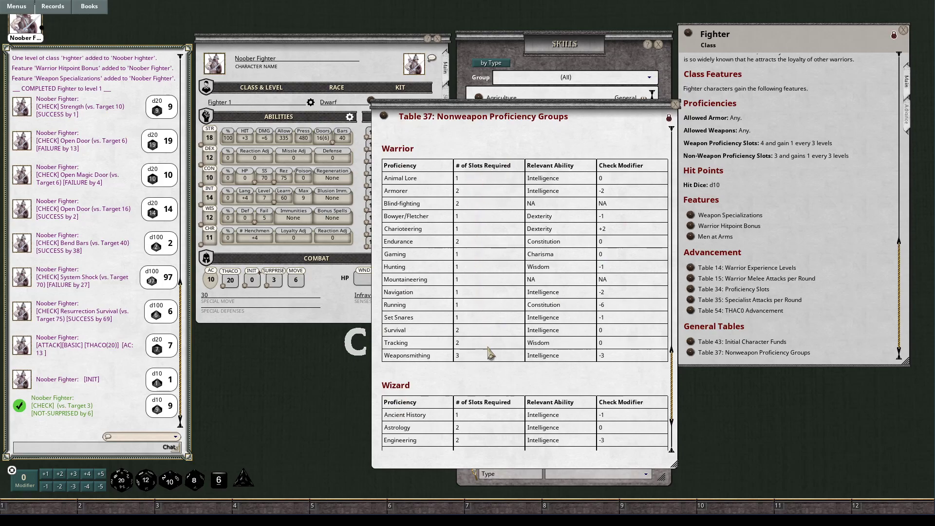
pyautogui.scroll(-2, 490, 269)
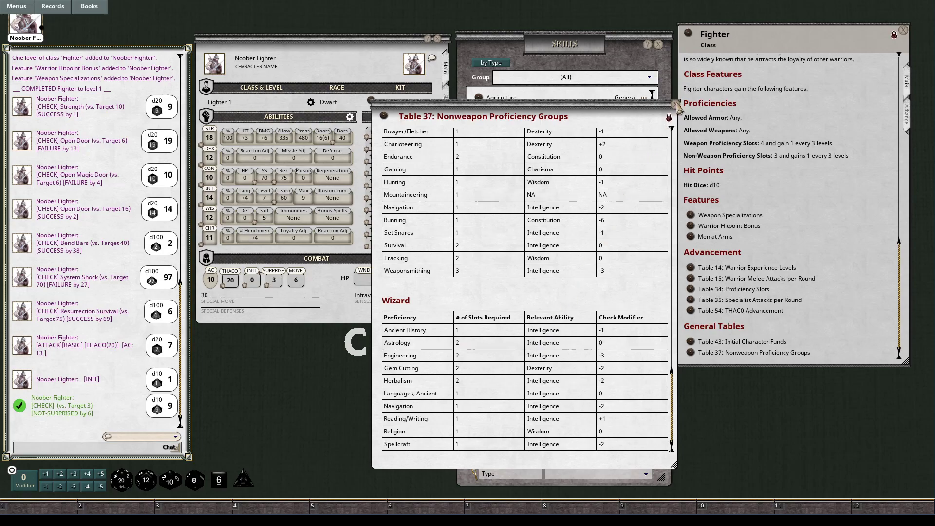
pyautogui.click(676, 104)
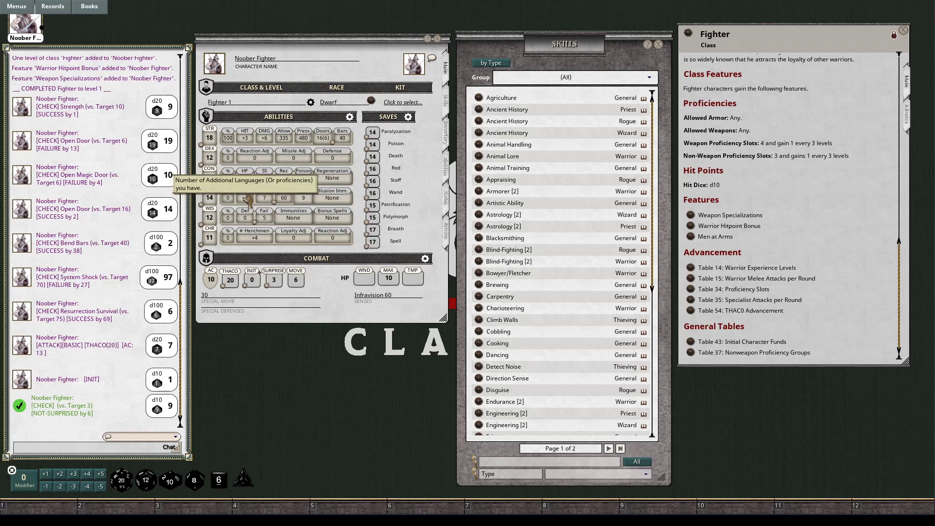
# Return to the character's skills page and filter the skills list to the General group
pyautogui.click(446, 103)
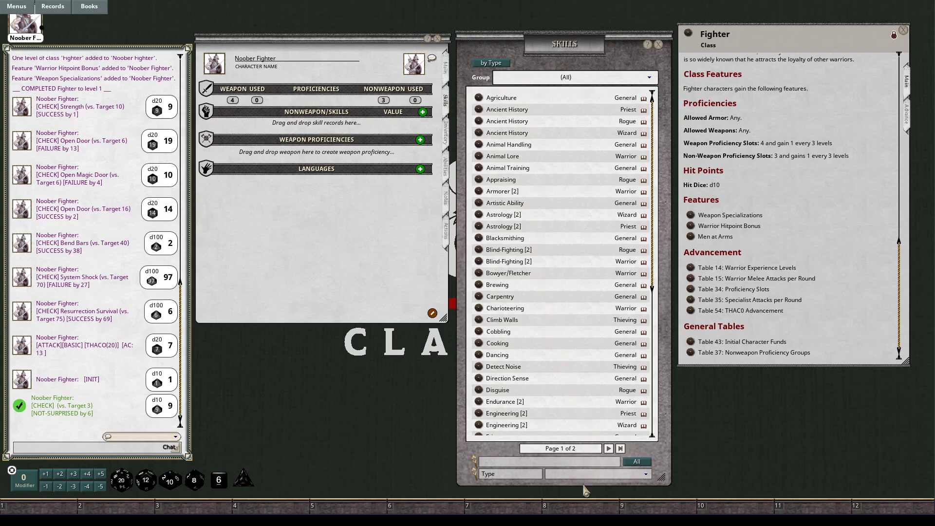
pyautogui.click(629, 478)
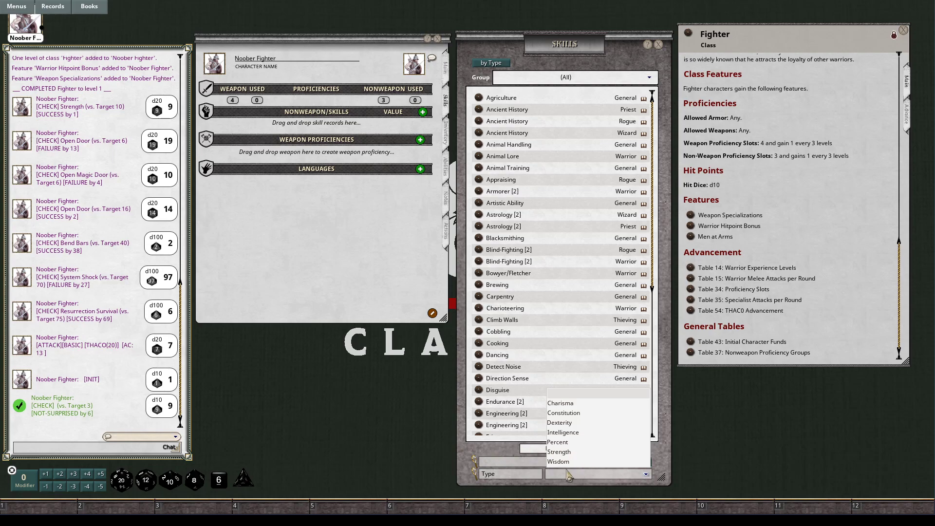
pyautogui.click(544, 475)
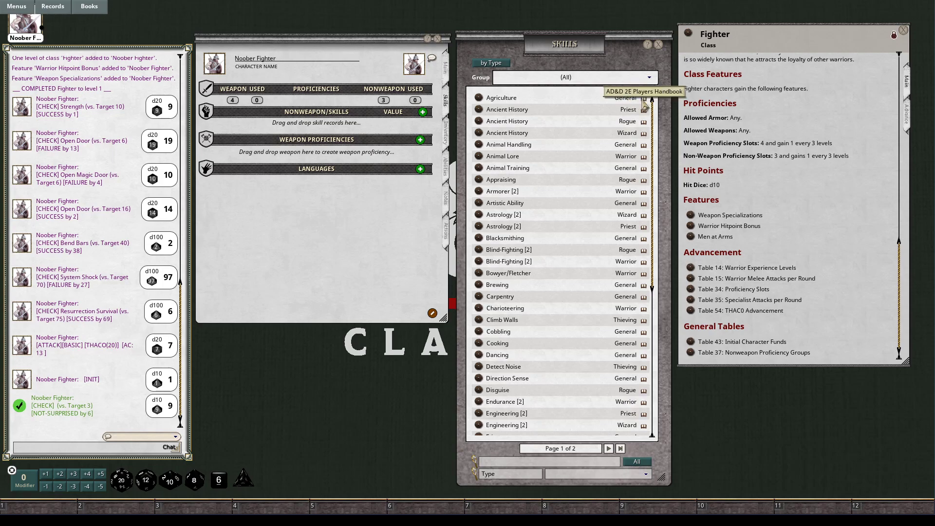
pyautogui.click(626, 100)
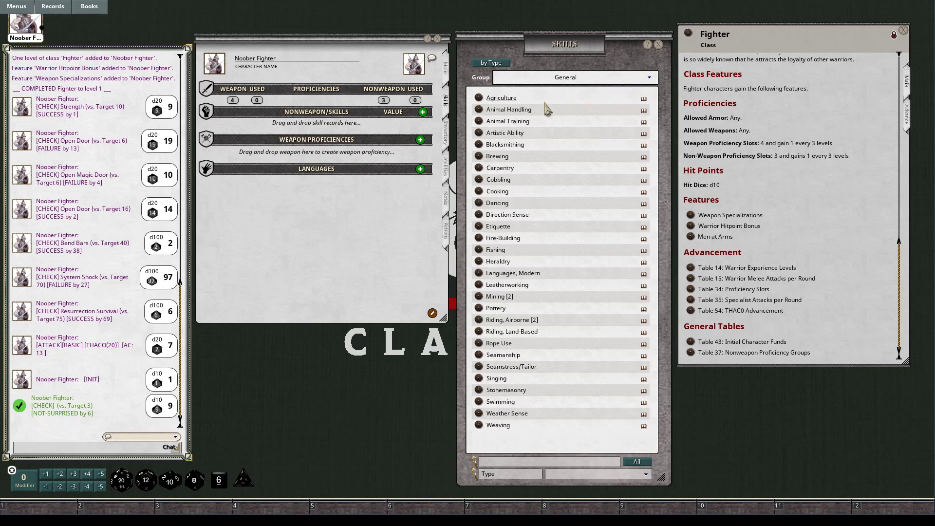
# Filter the skills list to uncategorized entries, and reset the group filter to all skills
pyautogui.click(592, 80)
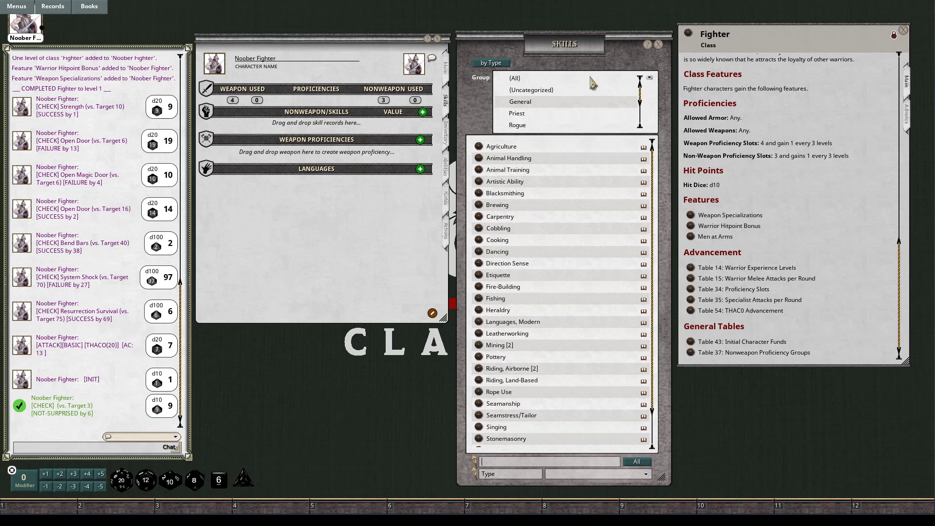
pyautogui.click(546, 93)
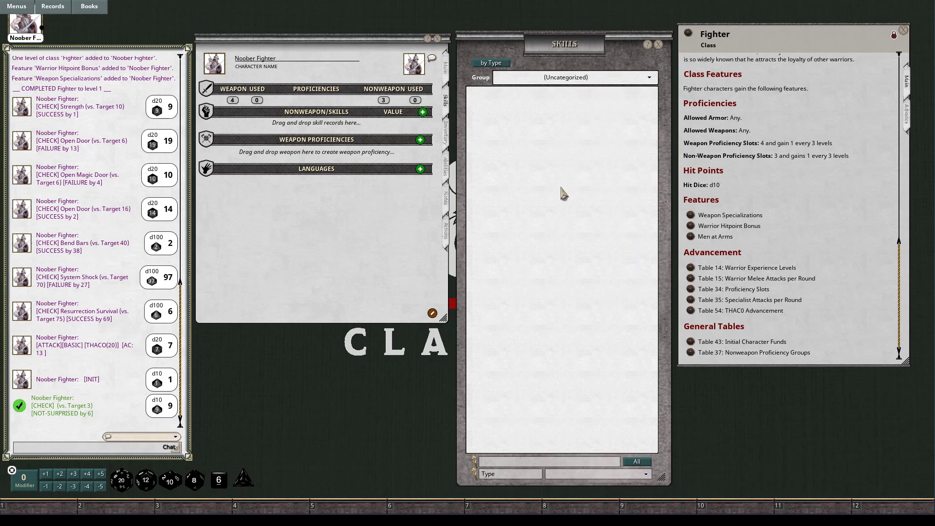
pyautogui.click(585, 81)
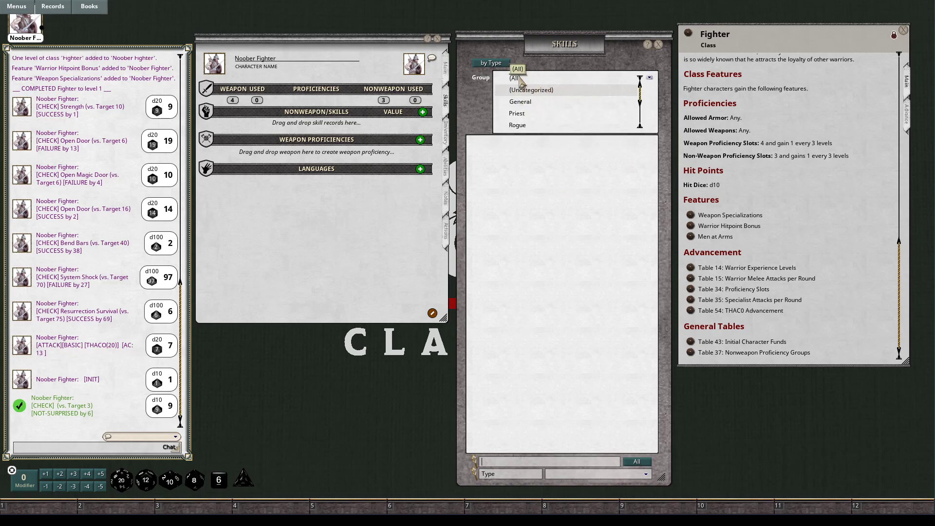
pyautogui.click(520, 80)
# Filter the skills list to the Warrior group
pyautogui.click(571, 83)
pyautogui.scroll(-1, 544, 106)
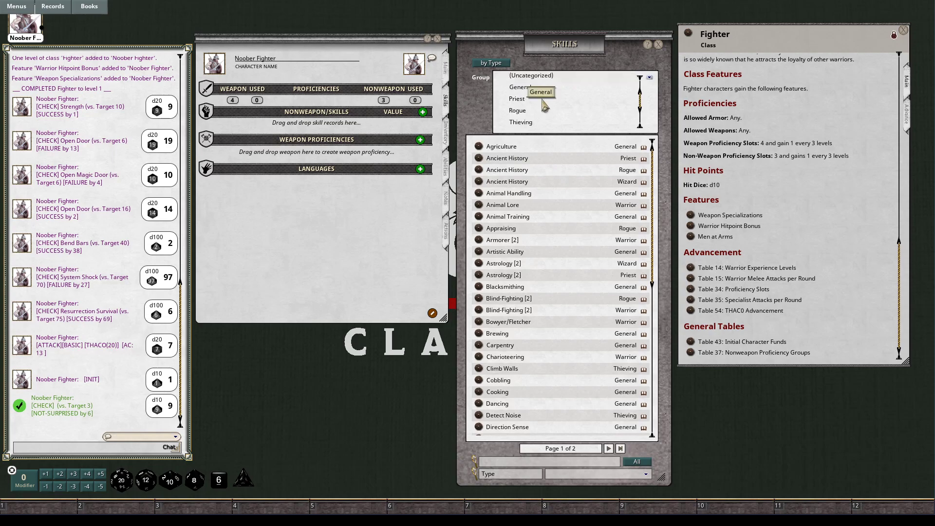
pyautogui.scroll(-2, 545, 107)
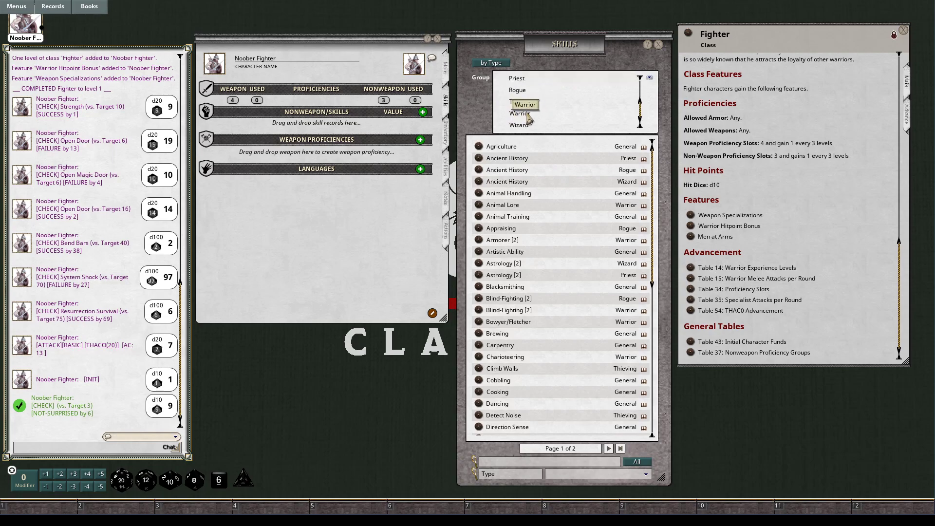
pyautogui.click(528, 114)
# Examine the skills listed by ability type, from charisma through intelligence, with their modifiers, and close the list
pyautogui.click(498, 64)
pyautogui.moveTo(545, 168); pyautogui.dragTo(347, 142)
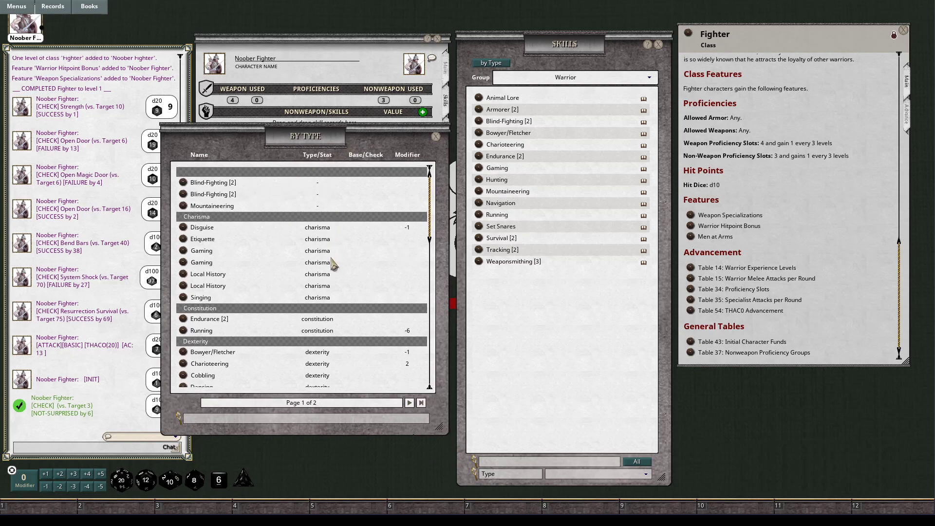
pyautogui.scroll(-1, 332, 259)
pyautogui.scroll(-6, 215, 231)
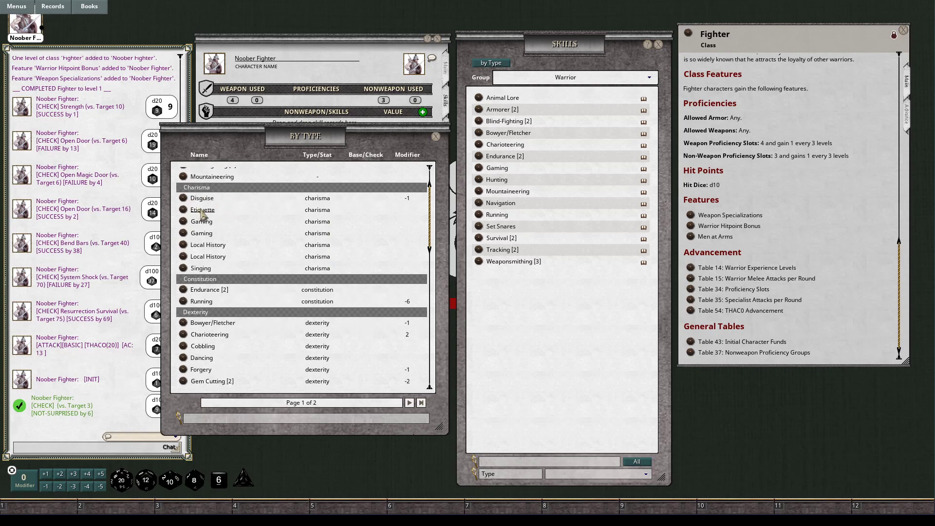
pyautogui.scroll(-13, 217, 233)
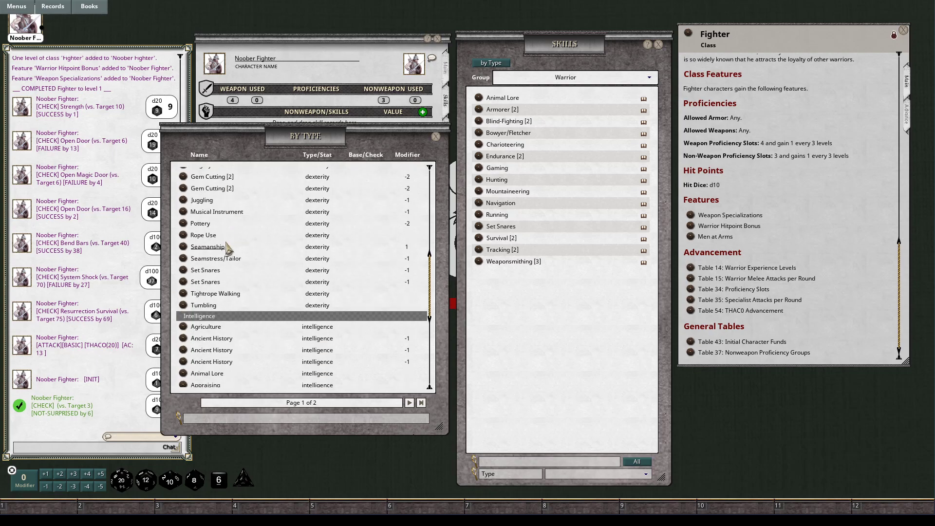
pyautogui.scroll(-9, 227, 246)
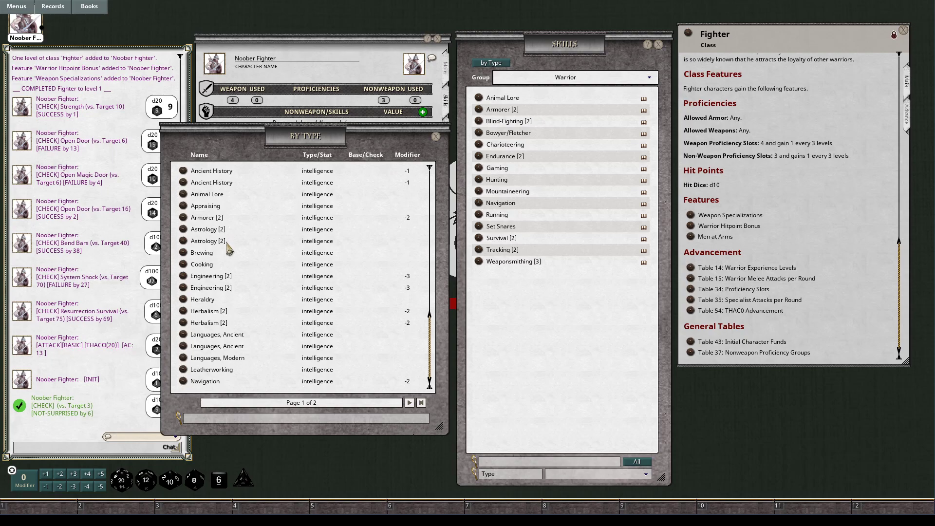
pyautogui.scroll(6, 344, 351)
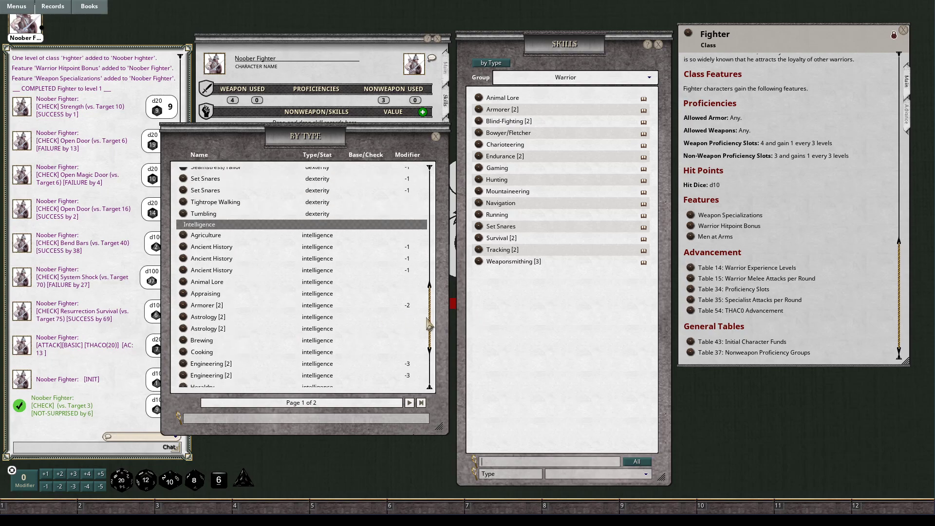
pyautogui.moveTo(433, 328); pyautogui.dragTo(429, 176)
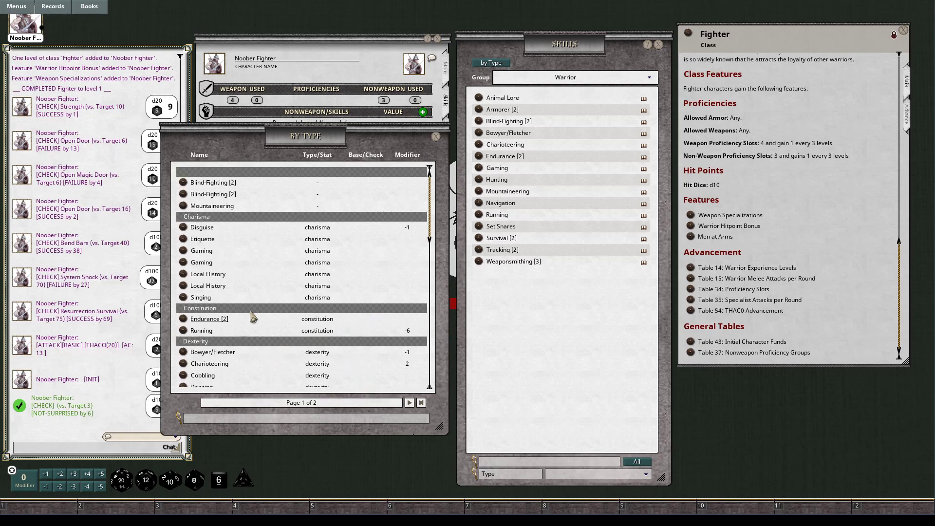
pyautogui.moveTo(312, 141); pyautogui.dragTo(304, 161)
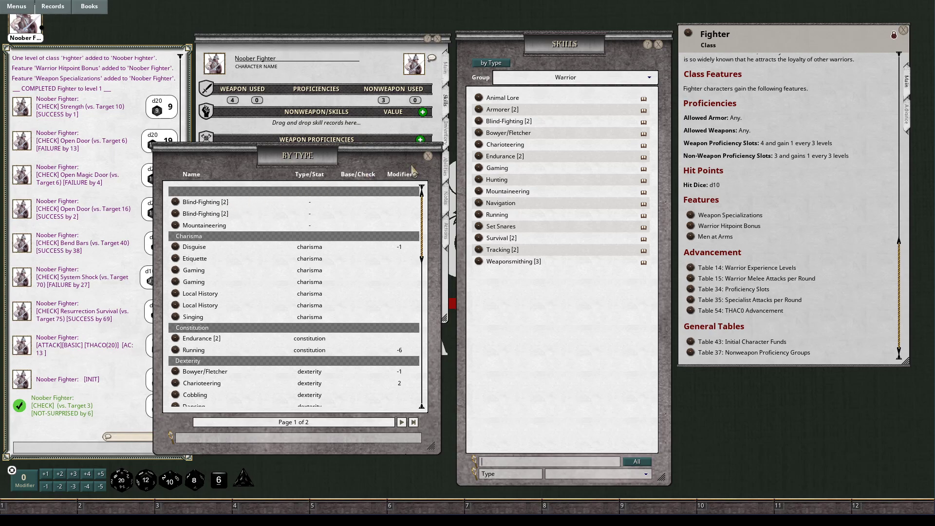
pyautogui.moveTo(501, 110); pyautogui.dragTo(575, 196)
pyautogui.click(429, 156)
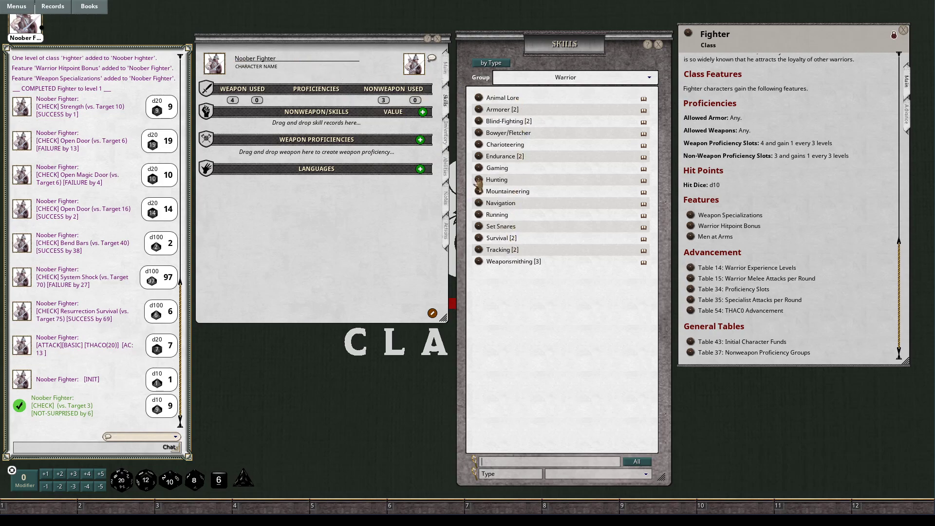
# Add the Hunting skill to the fighter's nonweapon proficiencies and roll a Hunting check in the chat
pyautogui.moveTo(479, 181); pyautogui.dragTo(330, 132)
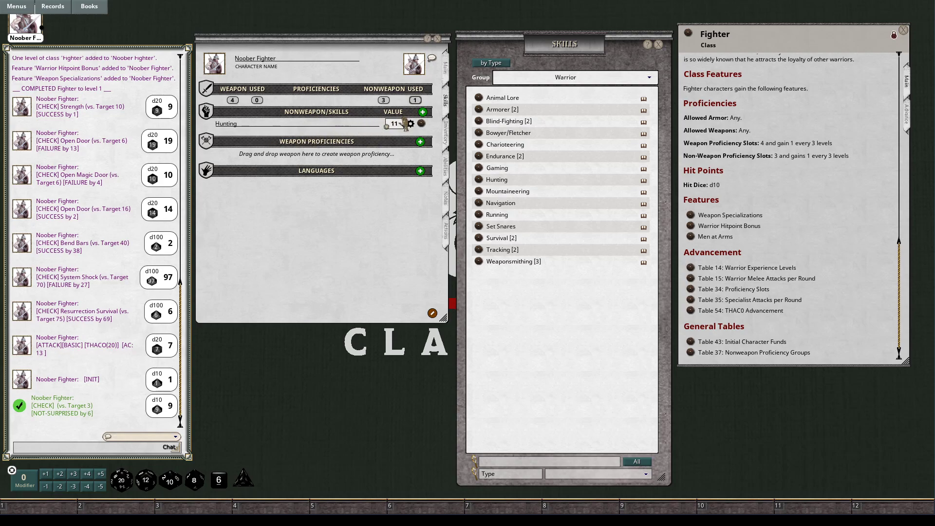
pyautogui.moveTo(398, 125); pyautogui.dragTo(167, 195)
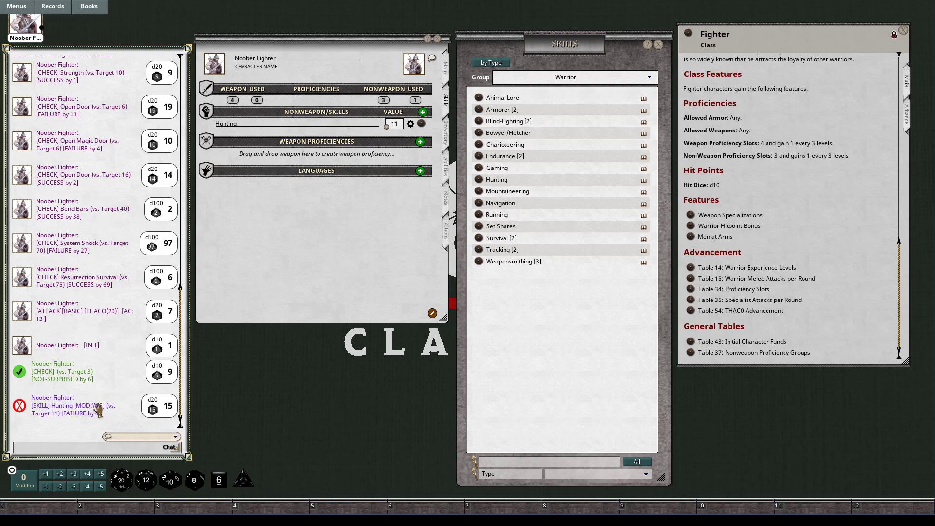
# Set the Hunting skill's miscellaneous modifier to +1 and close its modifier settings
pyautogui.click(410, 126)
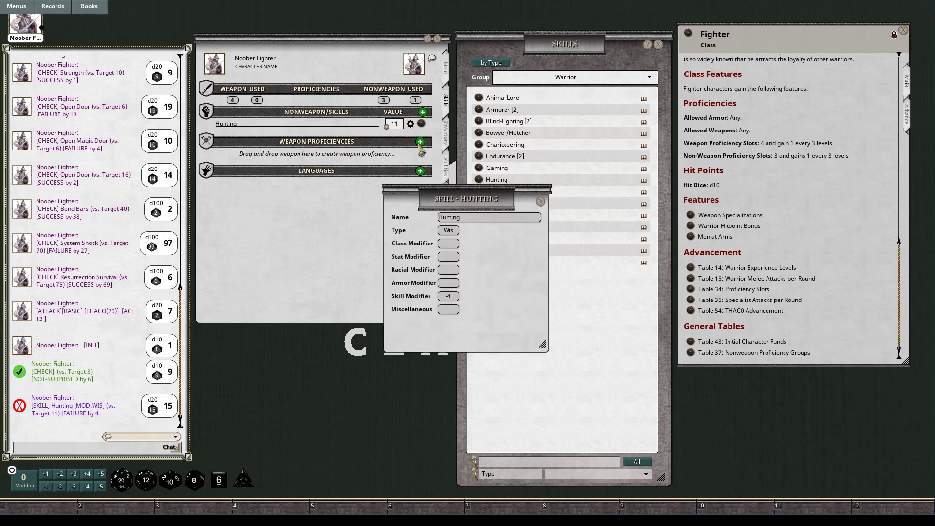
pyautogui.moveTo(448, 209); pyautogui.dragTo(549, 101)
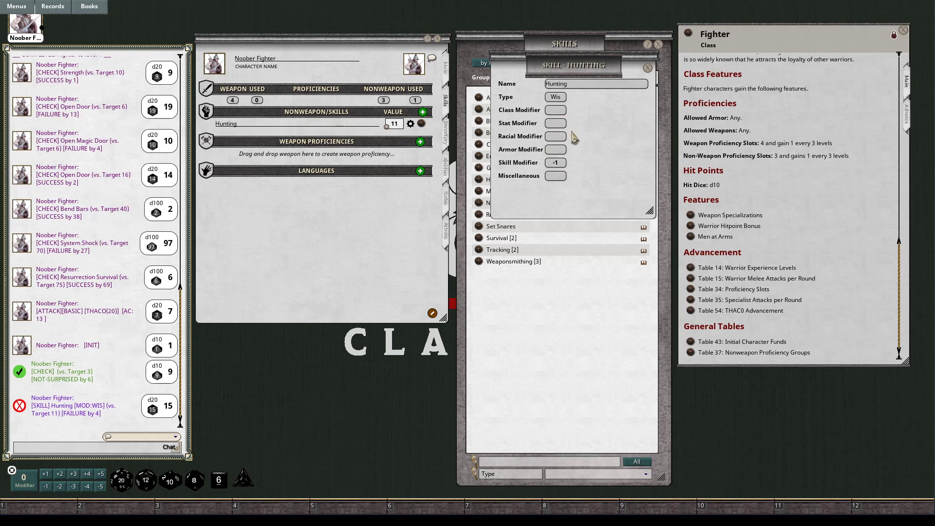
pyautogui.moveTo(561, 71); pyautogui.dragTo(656, 97)
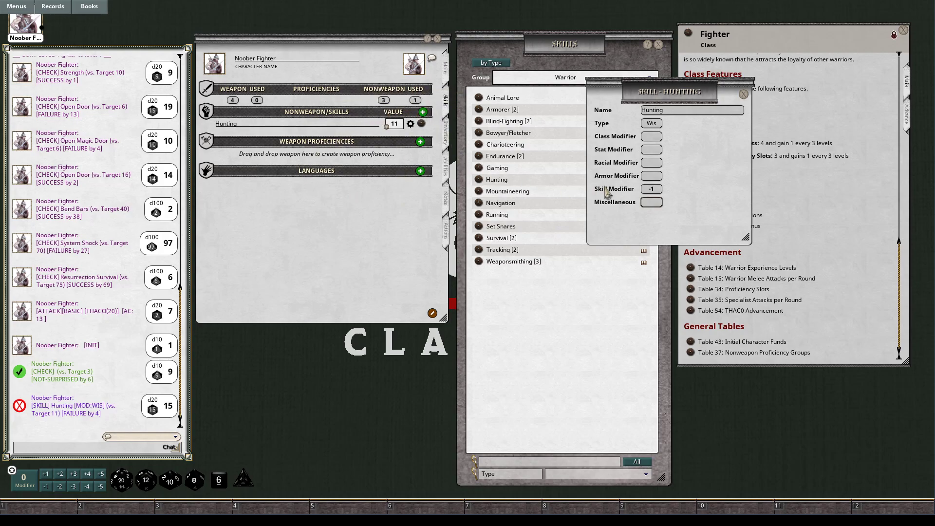
pyautogui.moveTo(638, 85); pyautogui.dragTo(616, 101)
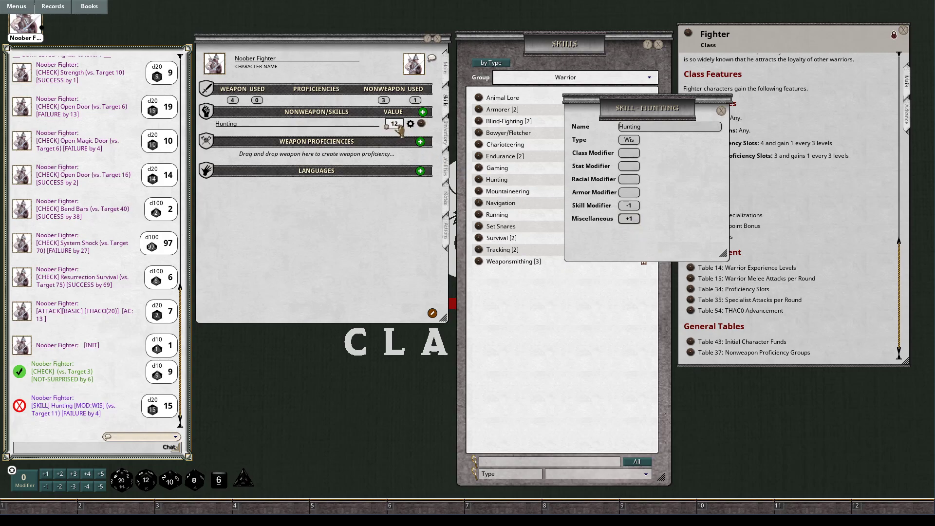
pyautogui.click(721, 111)
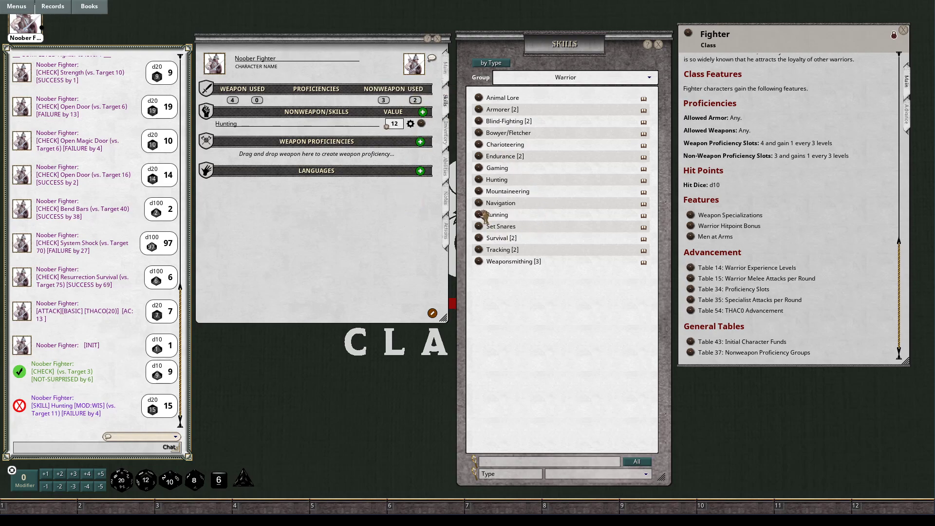
# Add the Running skill to the fighter's nonweapon proficiencies and check its modifier settings
pyautogui.moveTo(484, 216); pyautogui.dragTo(343, 127)
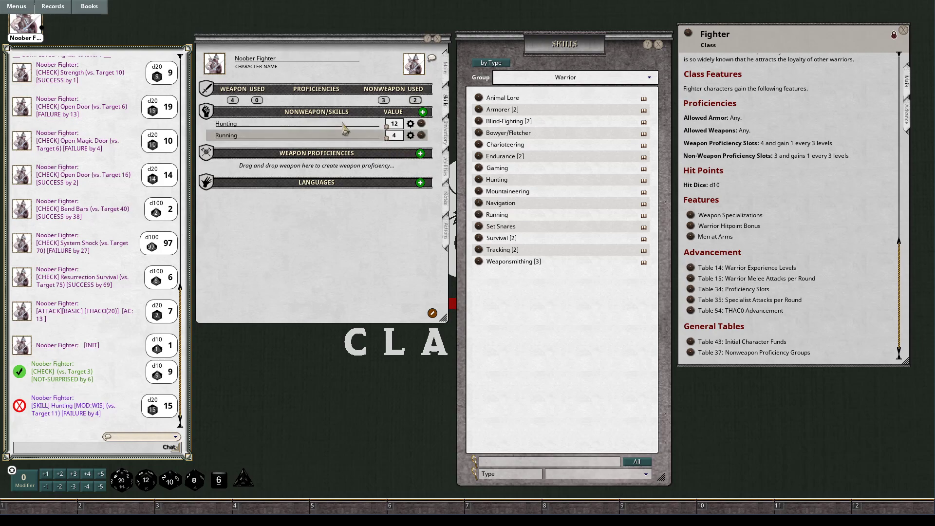
pyautogui.click(411, 136)
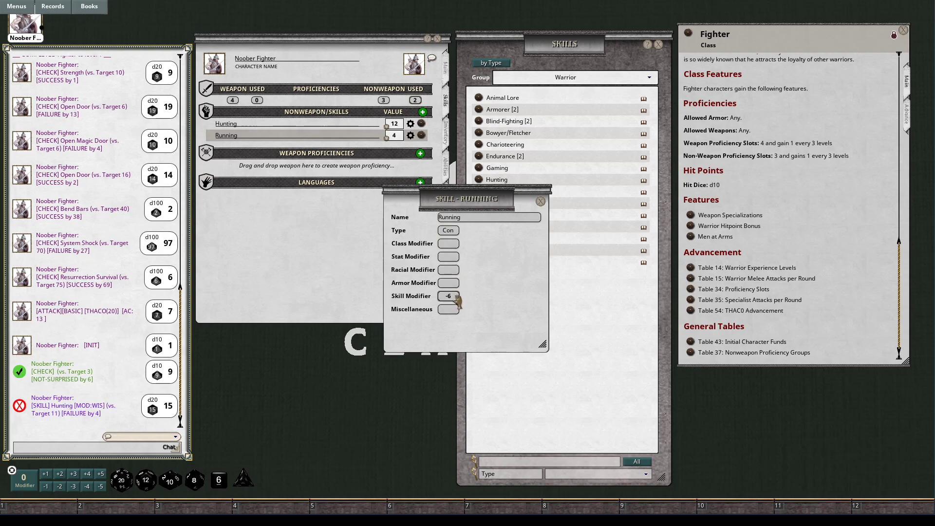
pyautogui.click(541, 201)
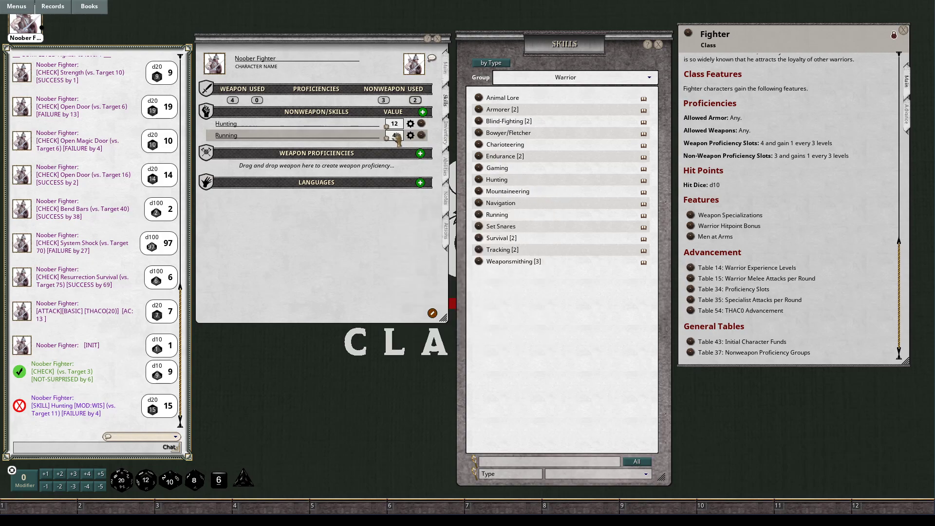
# Read the descriptions of the Running and Hunting skills from the character sheet
pyautogui.click(423, 136)
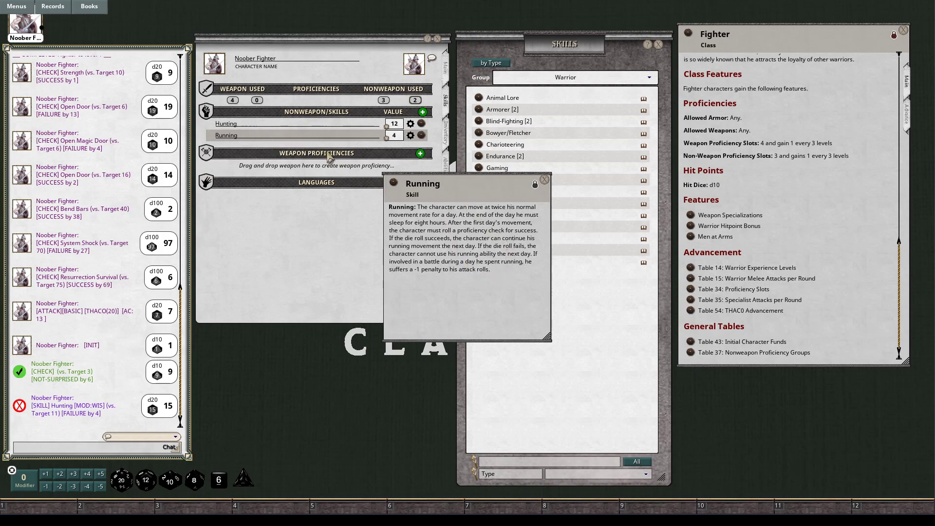
pyautogui.click(545, 181)
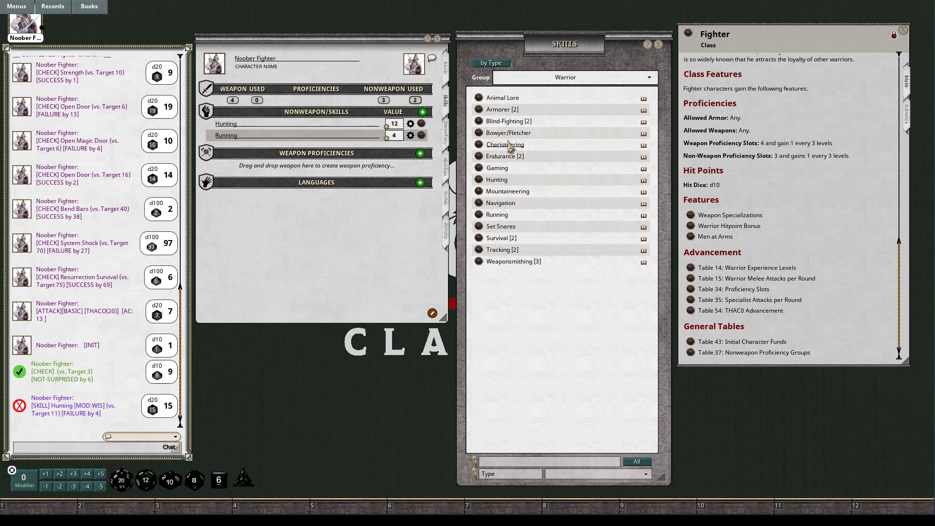
pyautogui.click(421, 124)
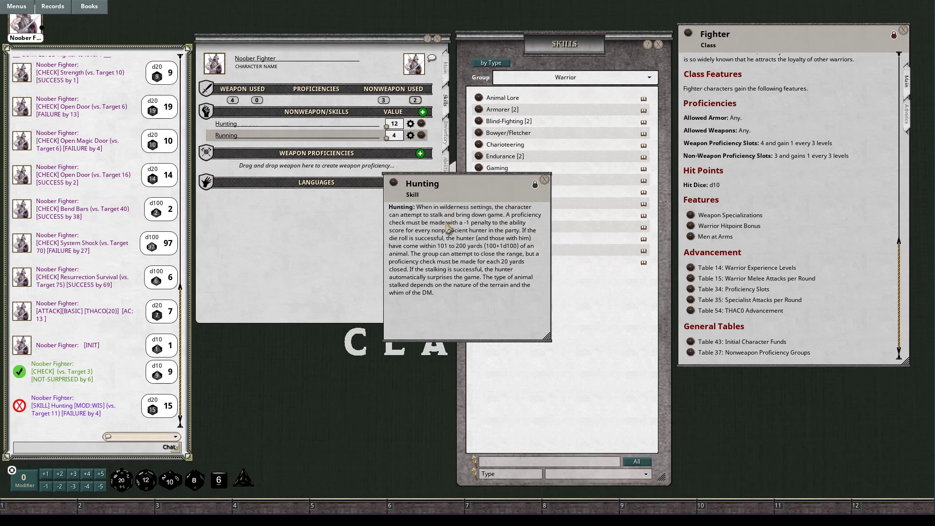
pyautogui.click(544, 180)
# Delete the Running skill from the fighter's nonweapon proficiencies
pyautogui.rightClick(330, 141)
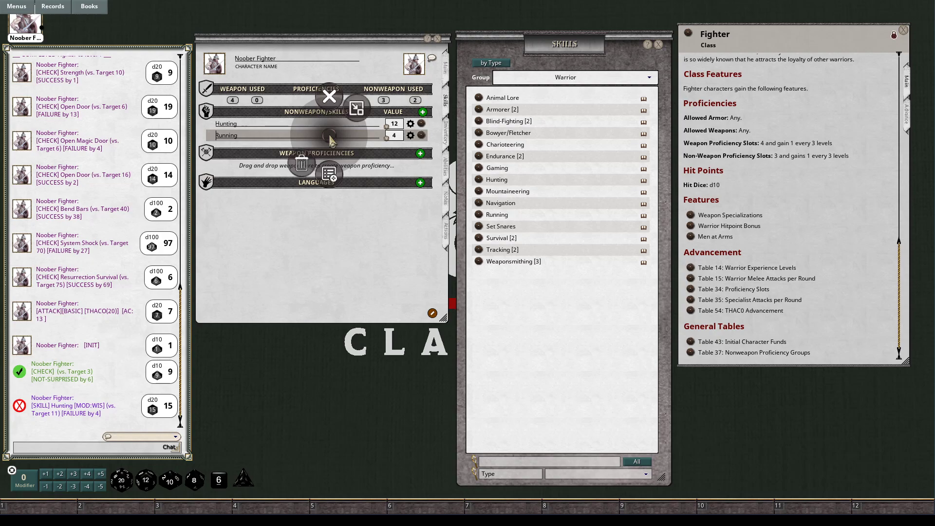
pyautogui.click(303, 167)
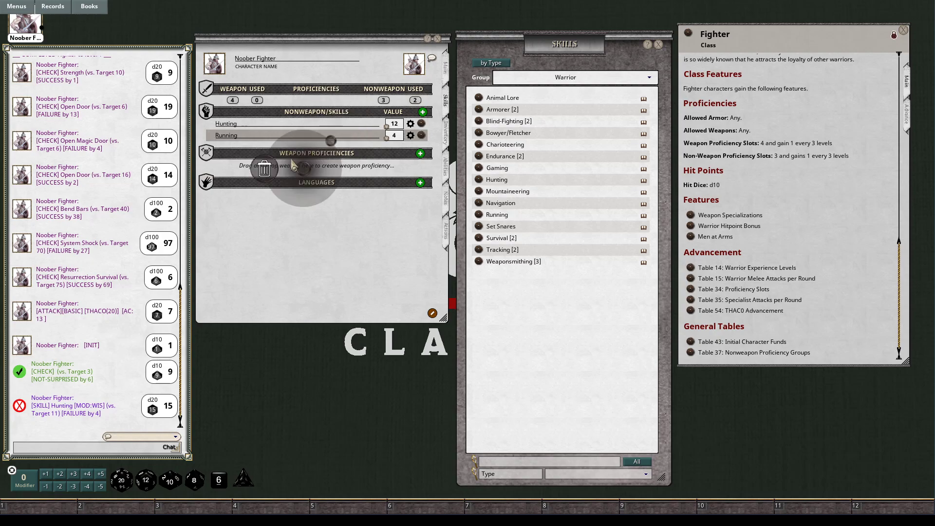
pyautogui.click(265, 168)
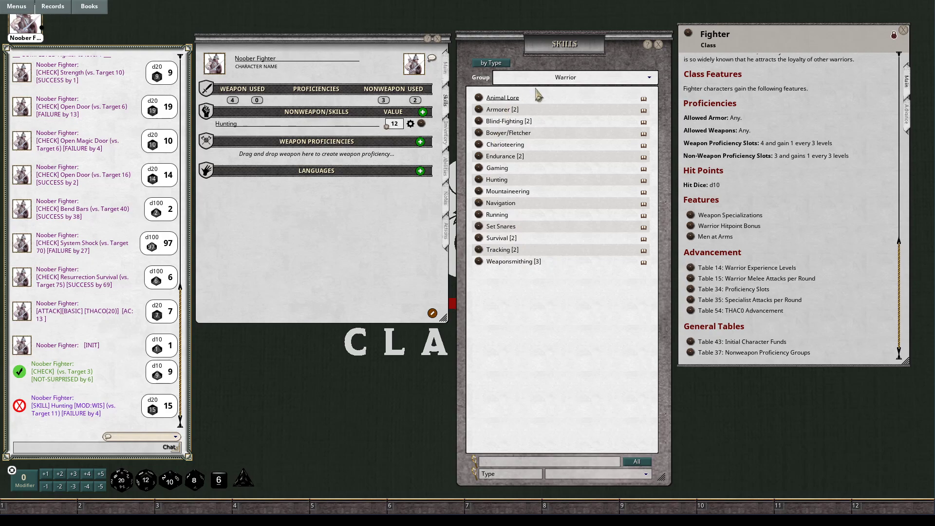
# Filter the skills list to the General group and add Cooking to the fighter's nonweapon proficiencies
pyautogui.click(610, 82)
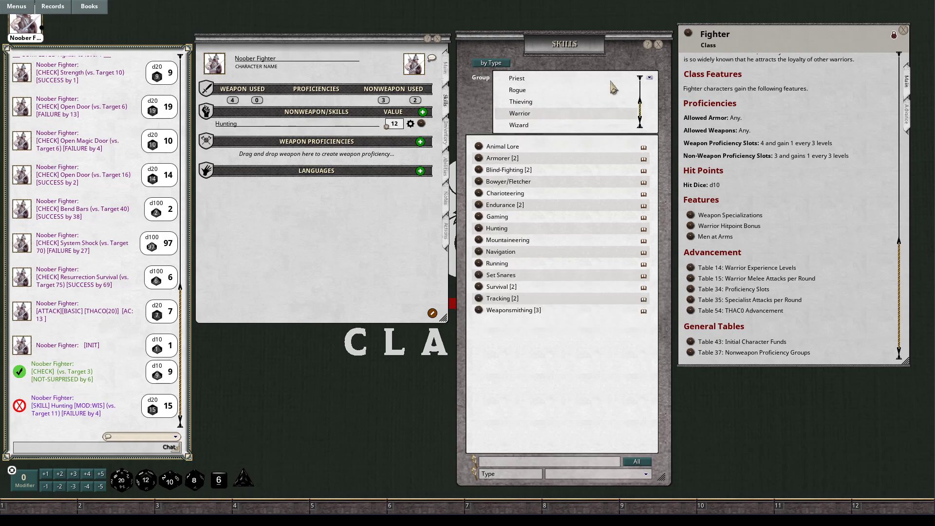
pyautogui.scroll(1, 599, 119)
pyautogui.scroll(1, 599, 119)
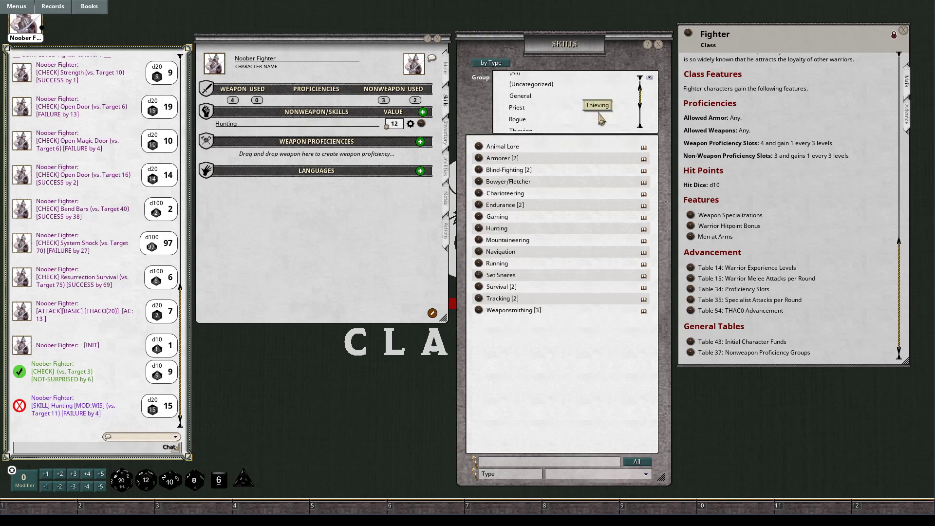
pyautogui.click(517, 94)
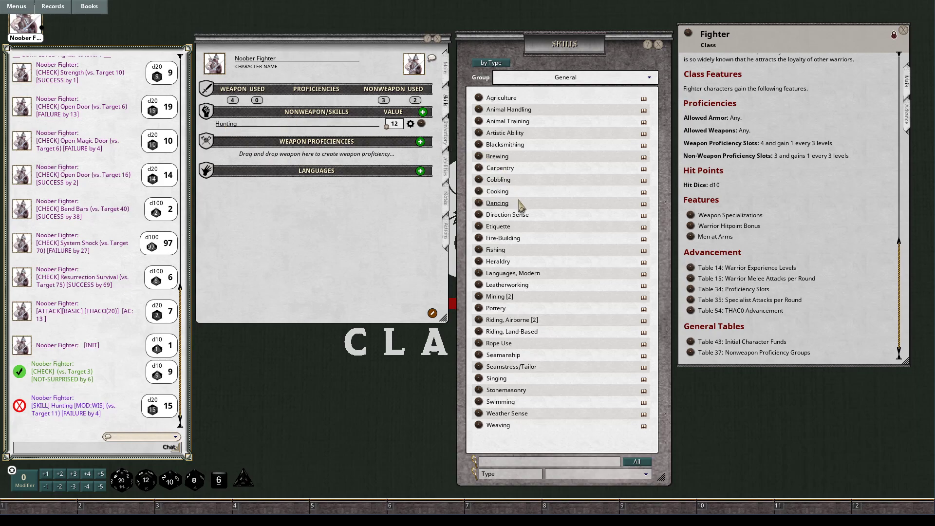
pyautogui.moveTo(483, 195); pyautogui.dragTo(361, 126)
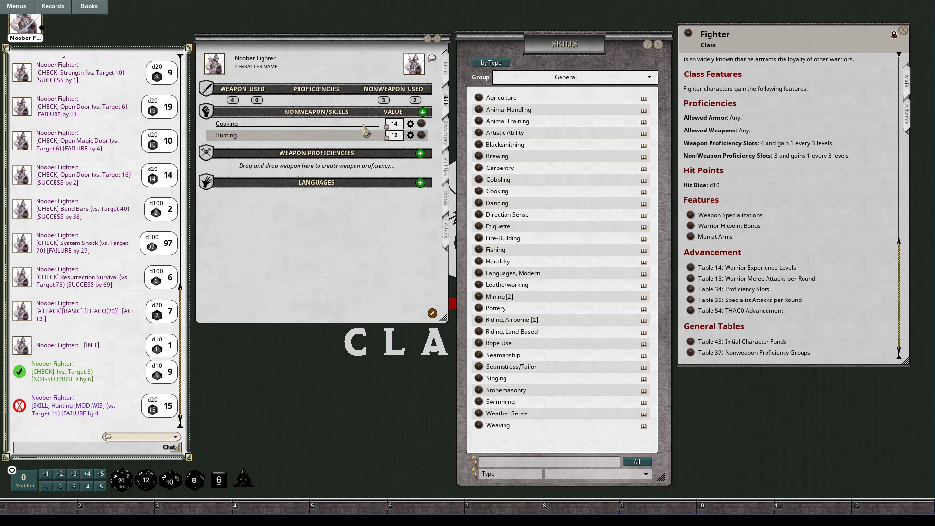
# Review the modifier settings of the Cooking and Hunting skills on the character sheet
pyautogui.click(410, 125)
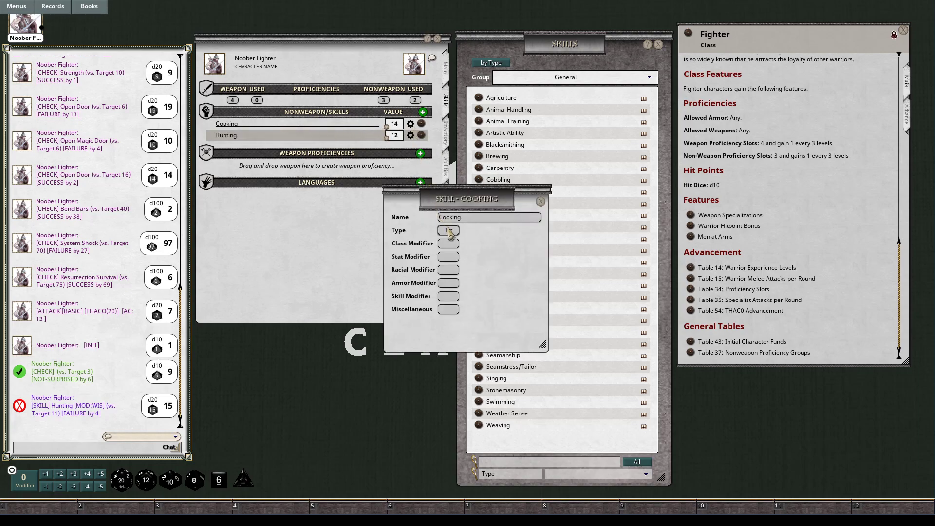
pyautogui.click(541, 201)
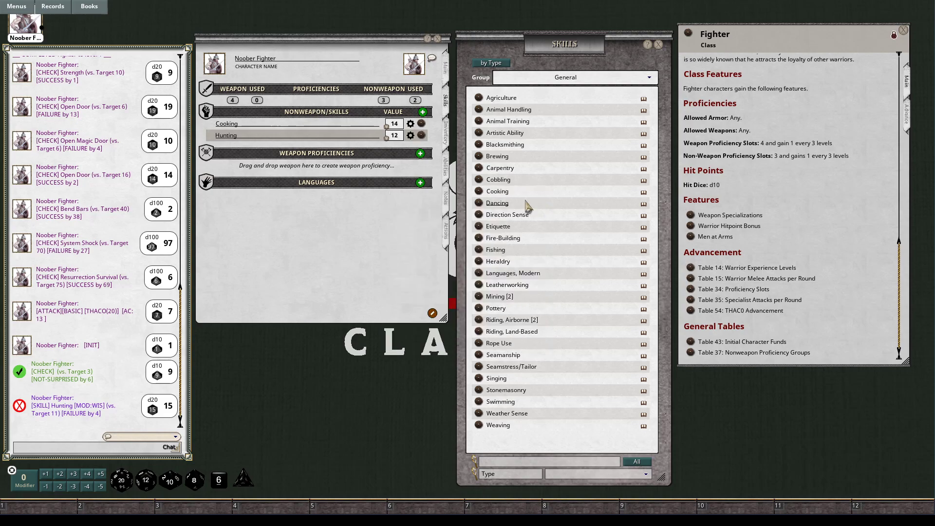
pyautogui.click(411, 136)
pyautogui.click(725, 113)
# Try the Wis and percentage types for the Cooking skill, return its type to Int, and close its settings
pyautogui.click(410, 124)
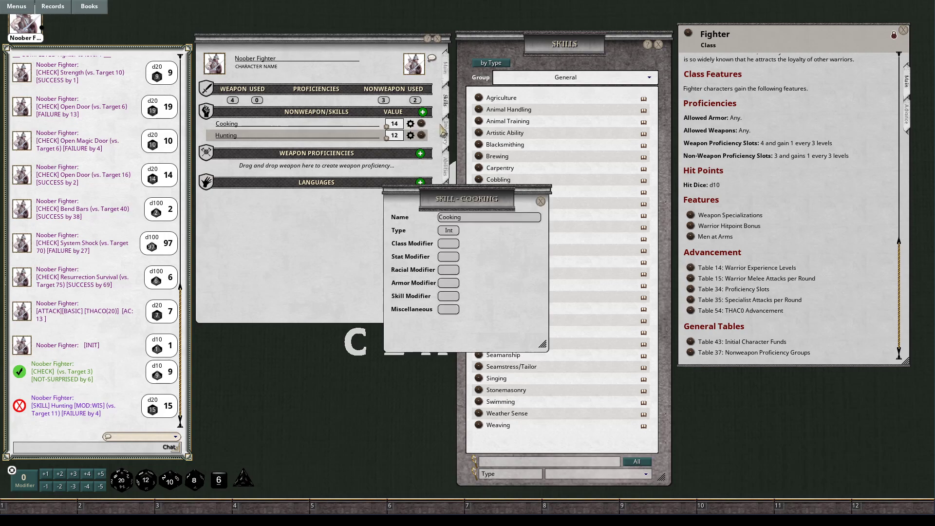
pyautogui.moveTo(466, 207); pyautogui.dragTo(522, 163)
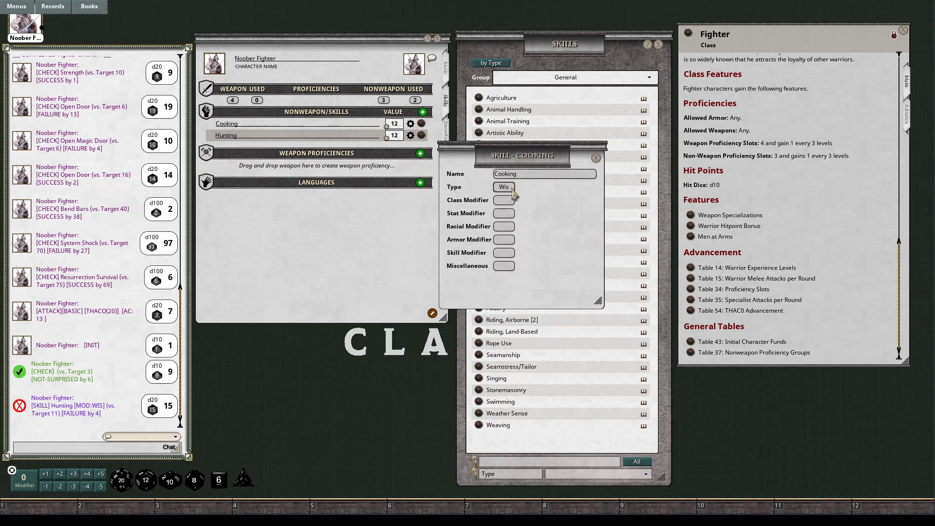
pyautogui.click(512, 190)
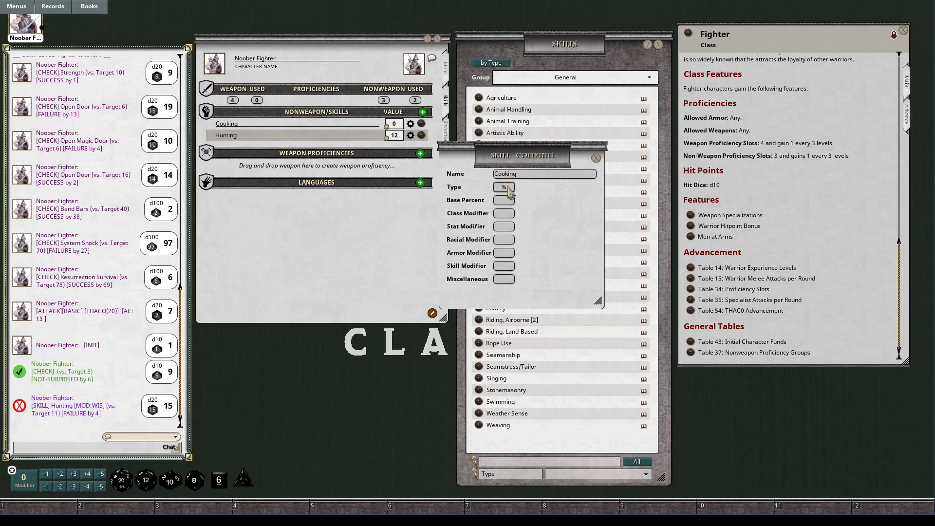
pyautogui.click(509, 189)
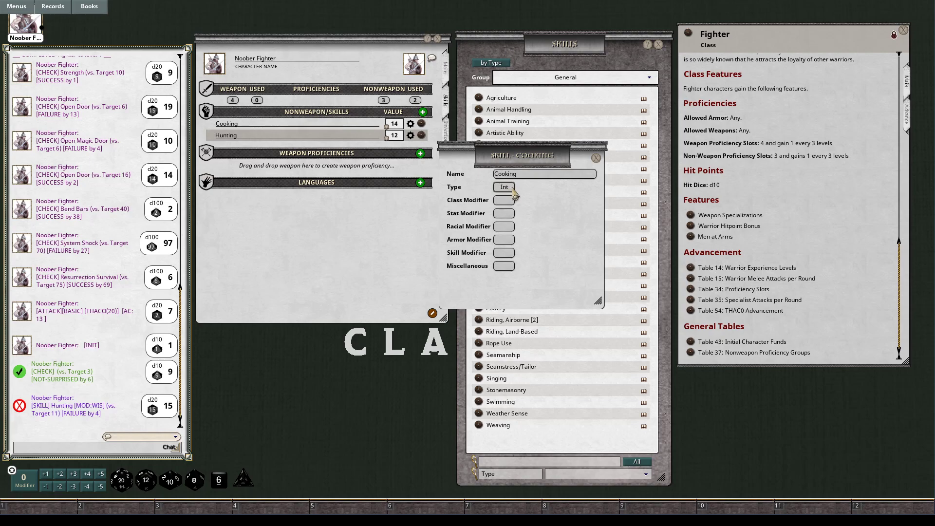
pyautogui.click(597, 160)
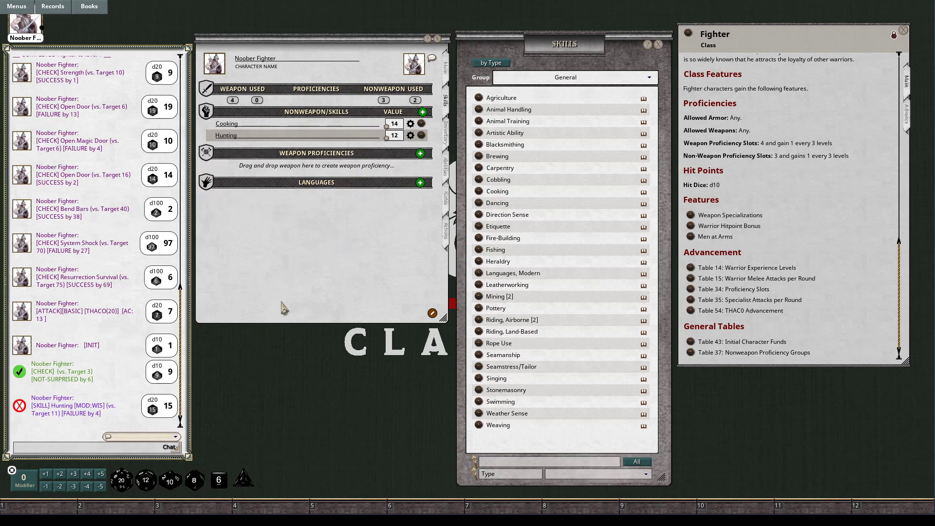
# Reposition the character sheet and close the skills list and the Fighter class record
pyautogui.moveTo(361, 250); pyautogui.dragTo(361, 272)
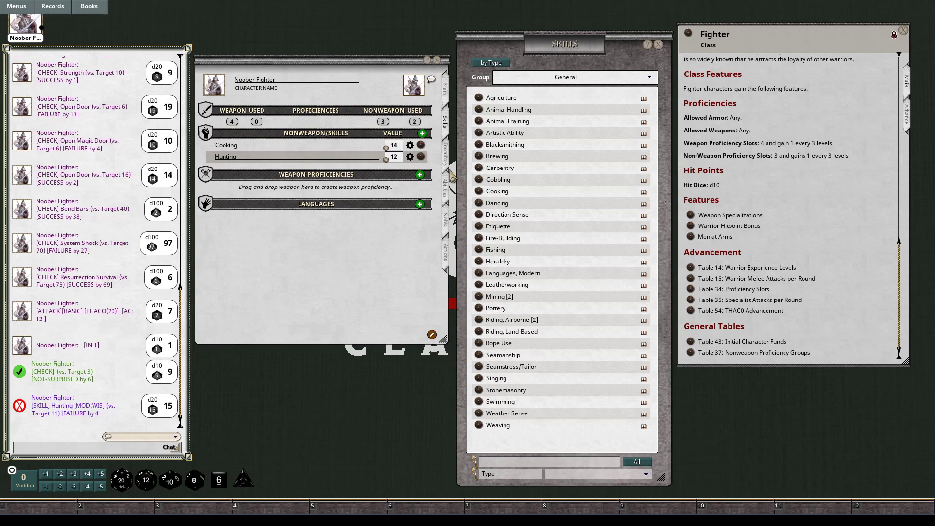
pyautogui.click(660, 45)
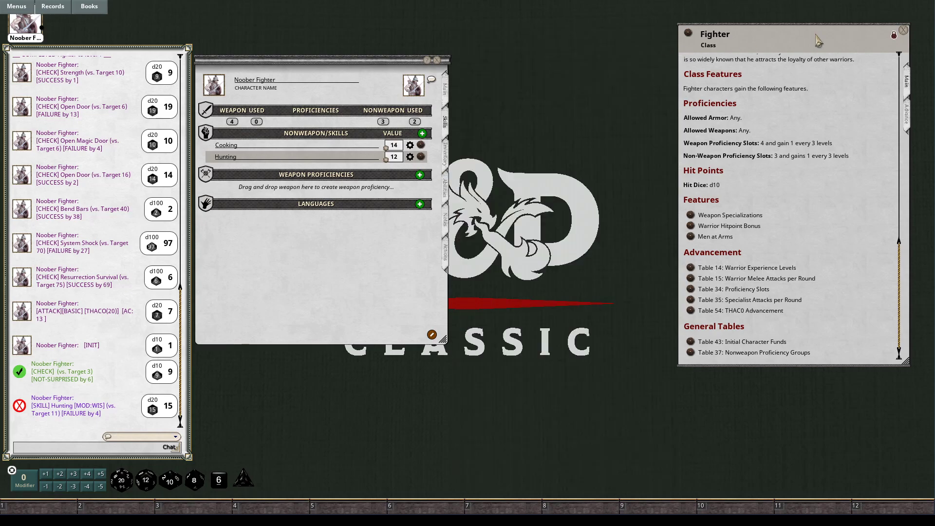
pyautogui.click(904, 31)
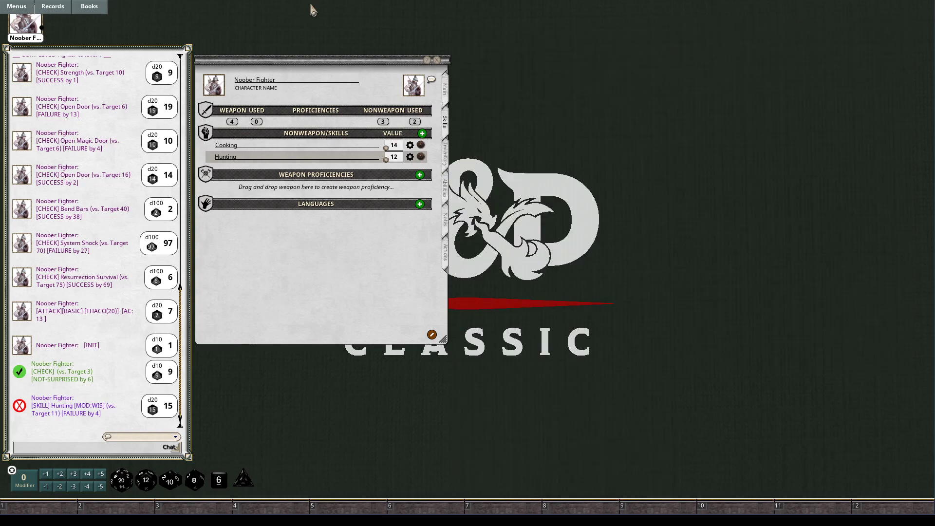
# Open the items list beside the character sheet, enlarge it, and filter it to the Weapon type
pyautogui.click(53, 7)
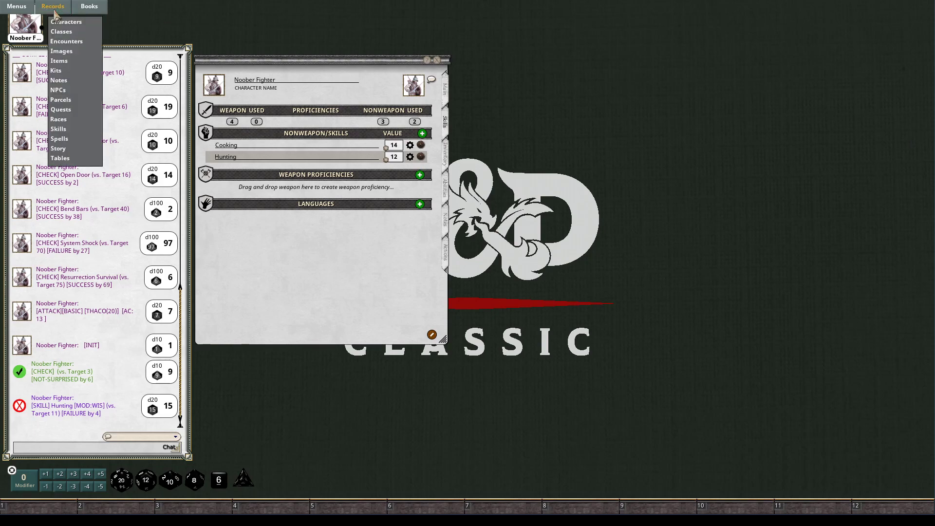
pyautogui.click(69, 61)
pyautogui.moveTo(484, 162); pyautogui.dragTo(595, 26)
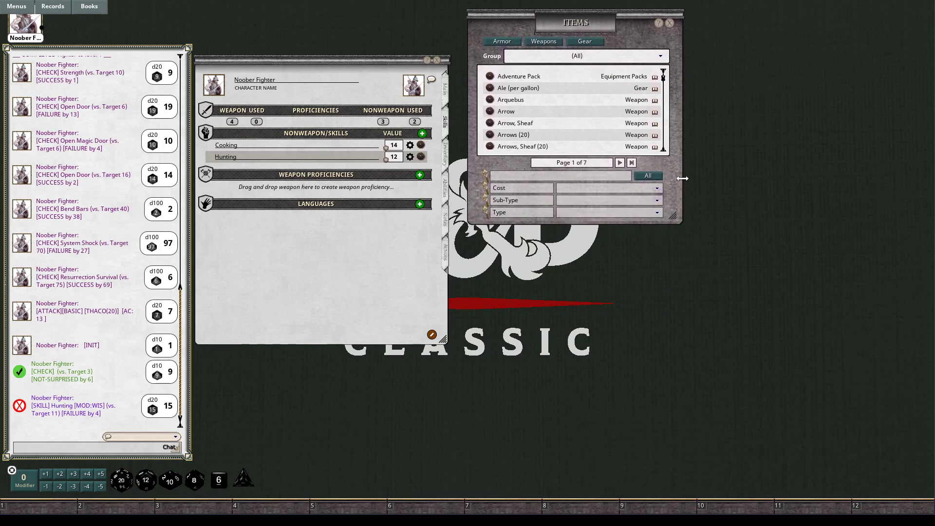
pyautogui.moveTo(678, 219); pyautogui.dragTo(761, 346)
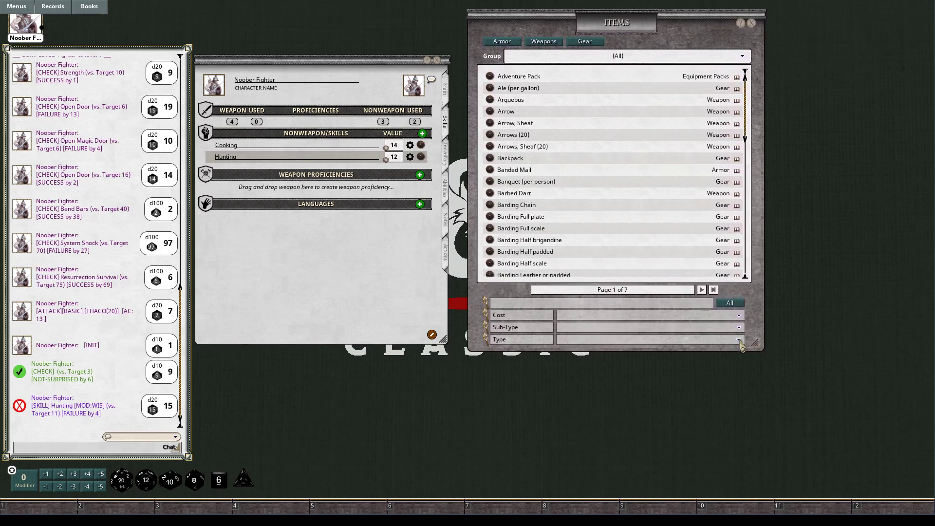
pyautogui.click(740, 341)
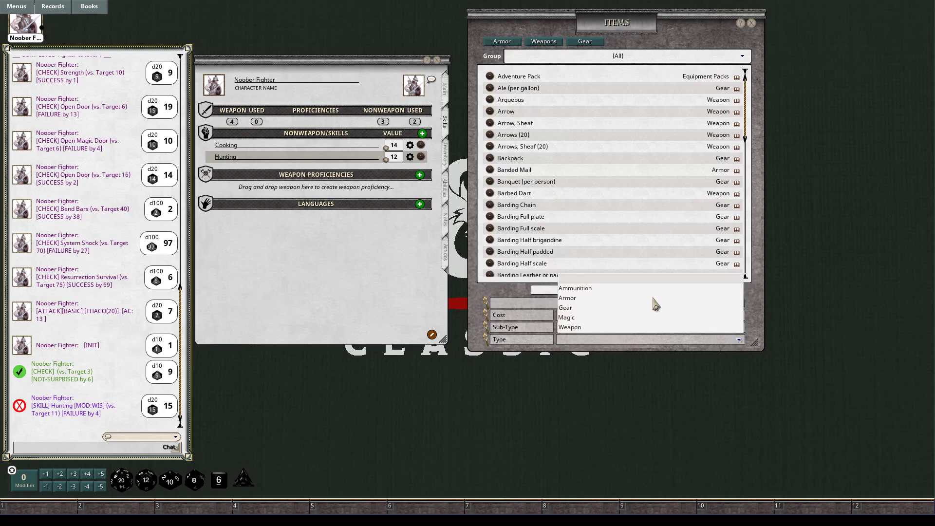
pyautogui.click(575, 328)
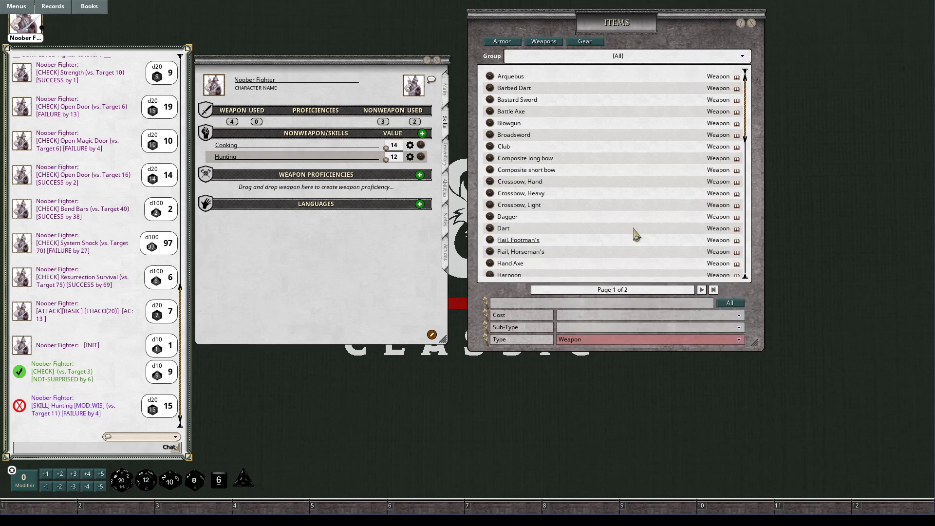
pyautogui.moveTo(747, 102); pyautogui.dragTo(766, 249)
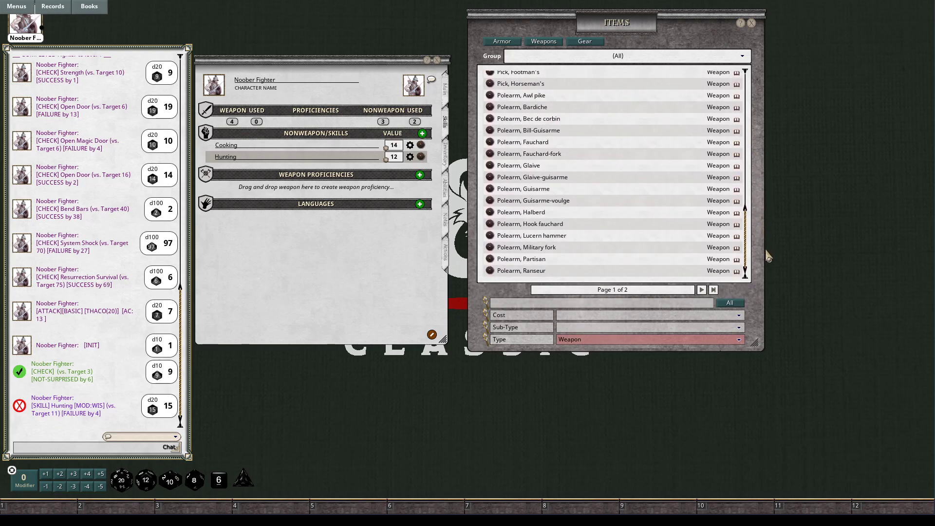
# Add a new weapon proficiency to the character sheet and name it Short Sword
pyautogui.click(420, 176)
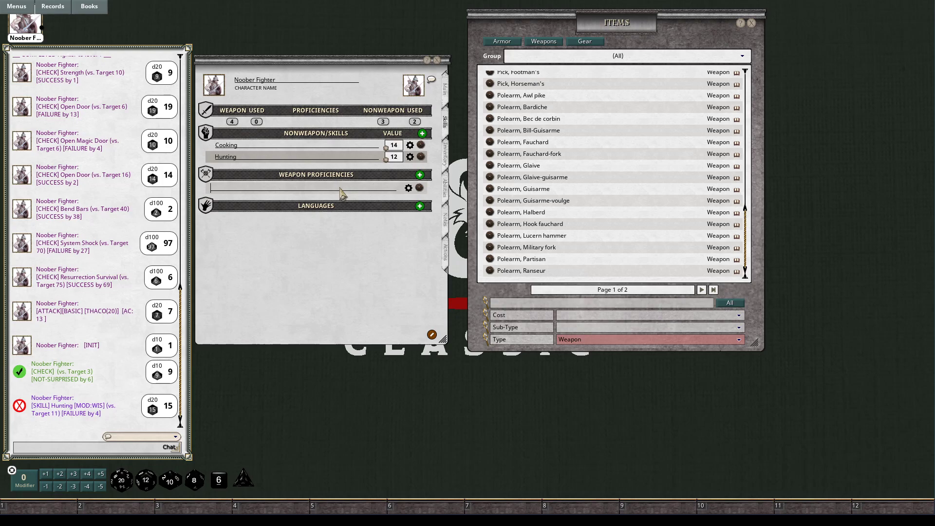
pyautogui.write('Short Sword')
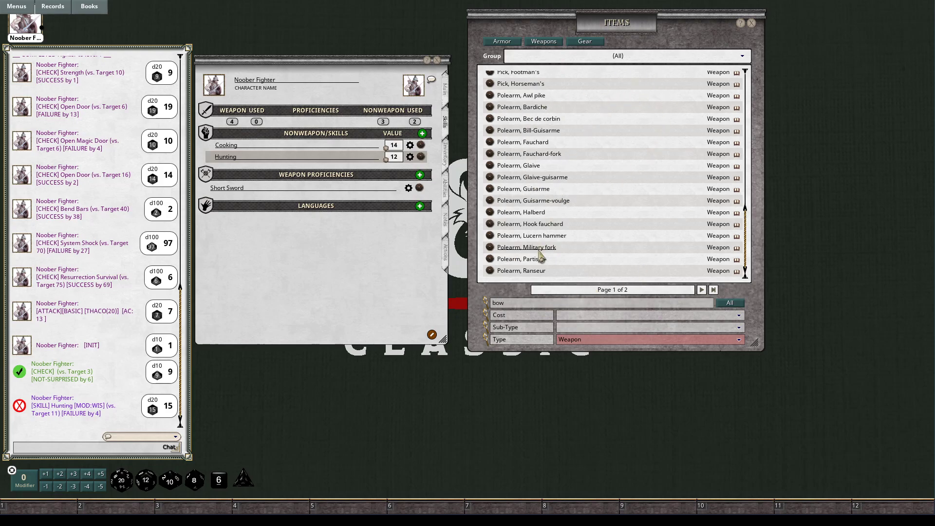
# Search the weapons for "bow" and add the Shortbow to the fighter's weapon proficiencies
pyautogui.press('Return')
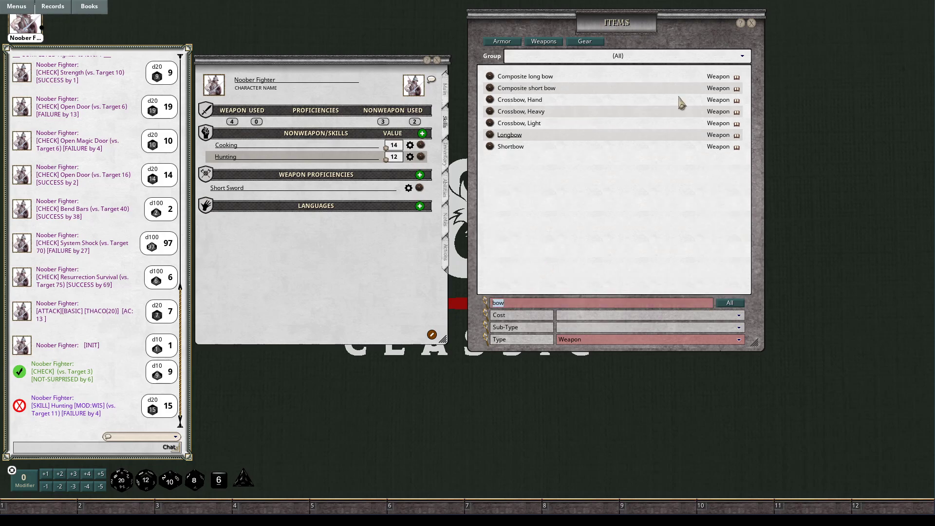
pyautogui.click(506, 147)
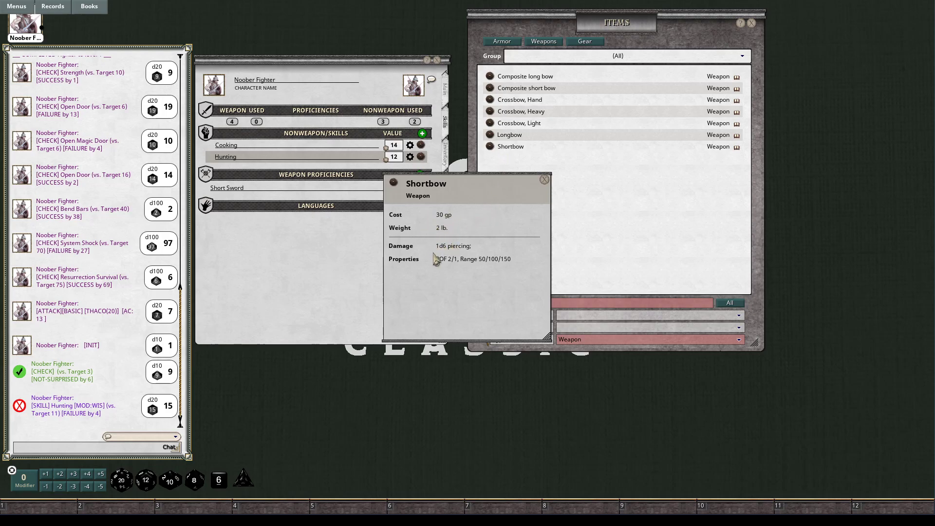
pyautogui.moveTo(462, 198); pyautogui.dragTo(559, 217)
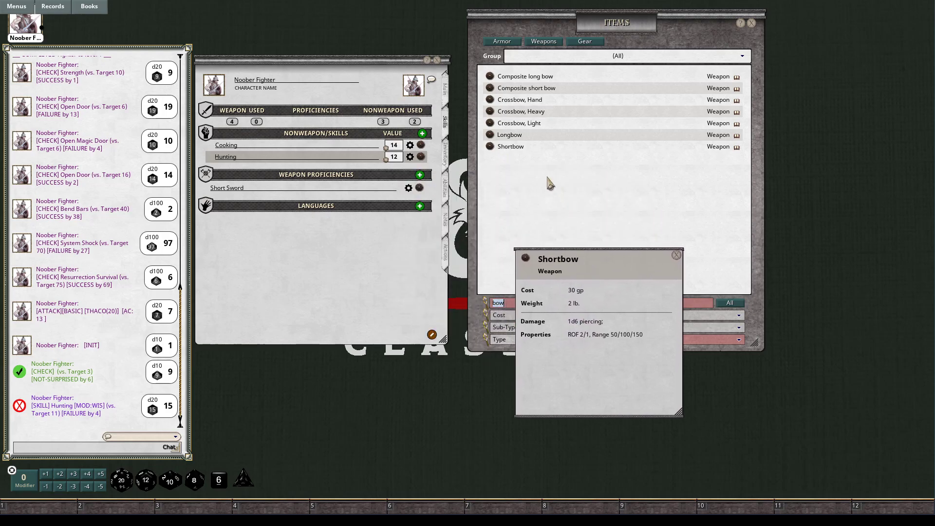
pyautogui.click(508, 136)
pyautogui.click(677, 256)
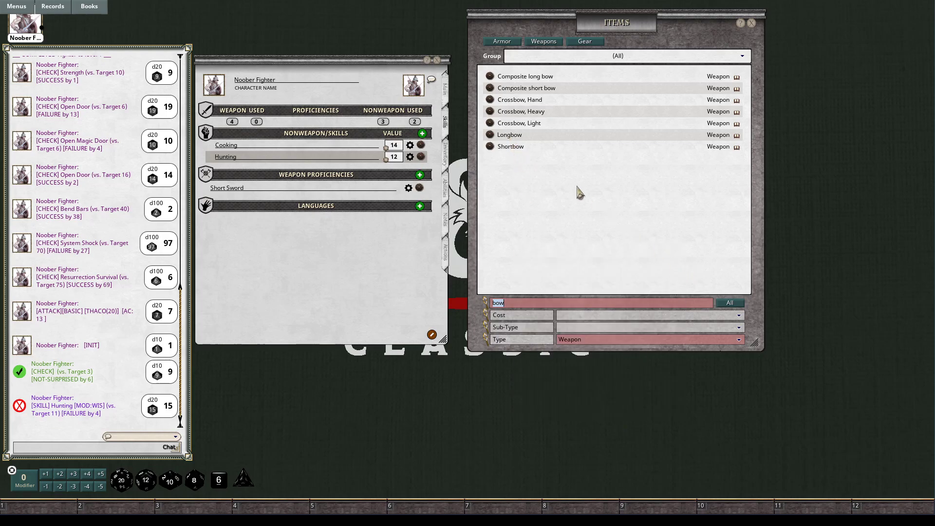
pyautogui.click(521, 147)
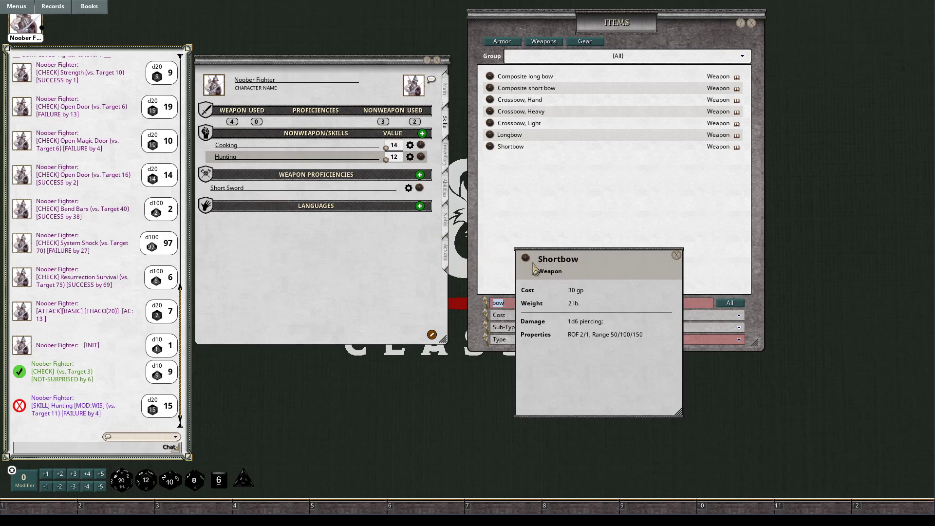
pyautogui.moveTo(530, 265); pyautogui.dragTo(377, 201)
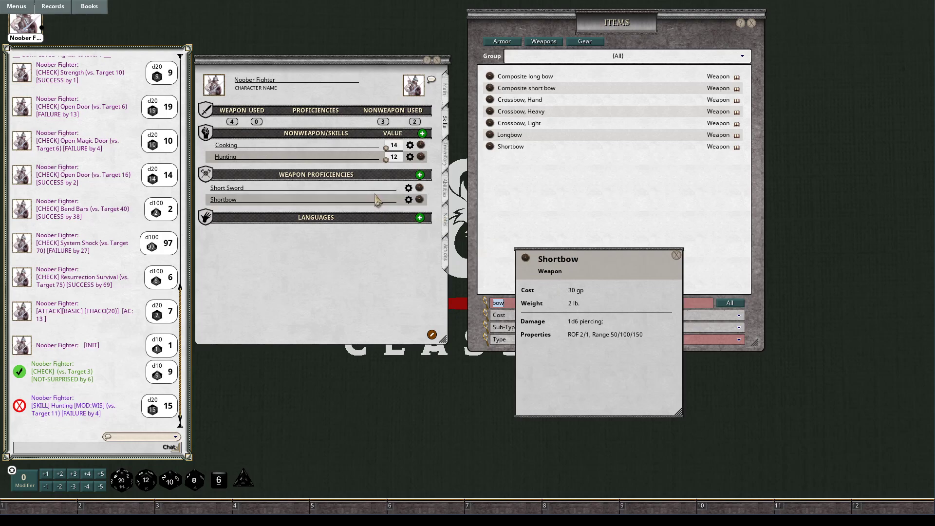
# Review the Shortbow proficiency record and the Short Sword proficiency's hit and damage settings, closing each
pyautogui.click(419, 200)
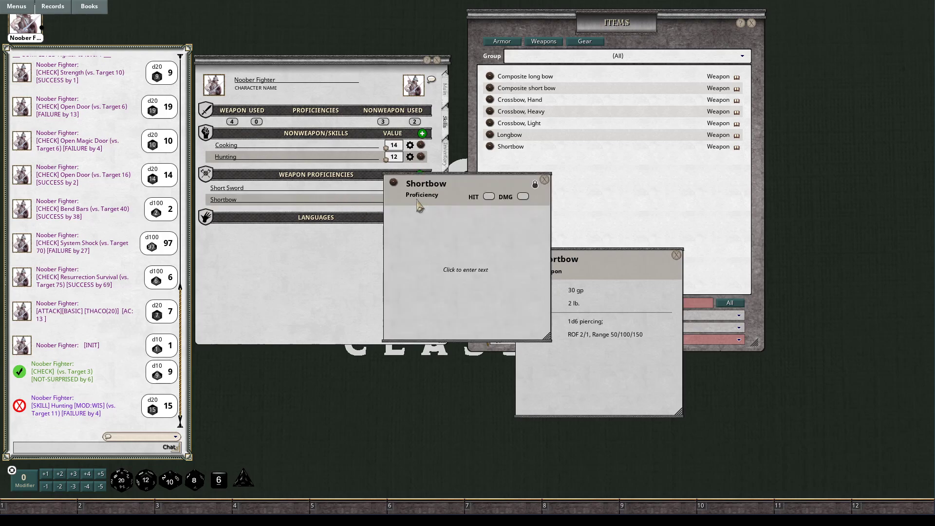
pyautogui.click(545, 179)
pyautogui.click(676, 255)
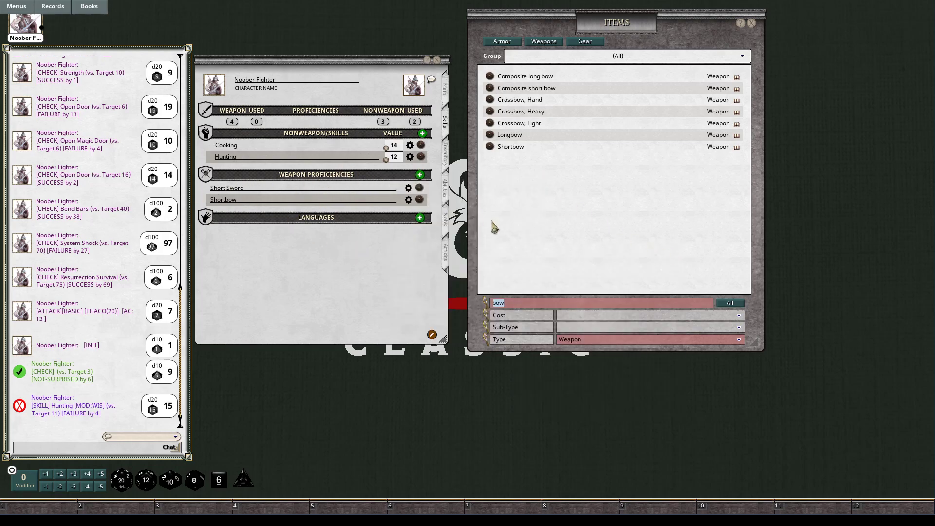
pyautogui.click(417, 188)
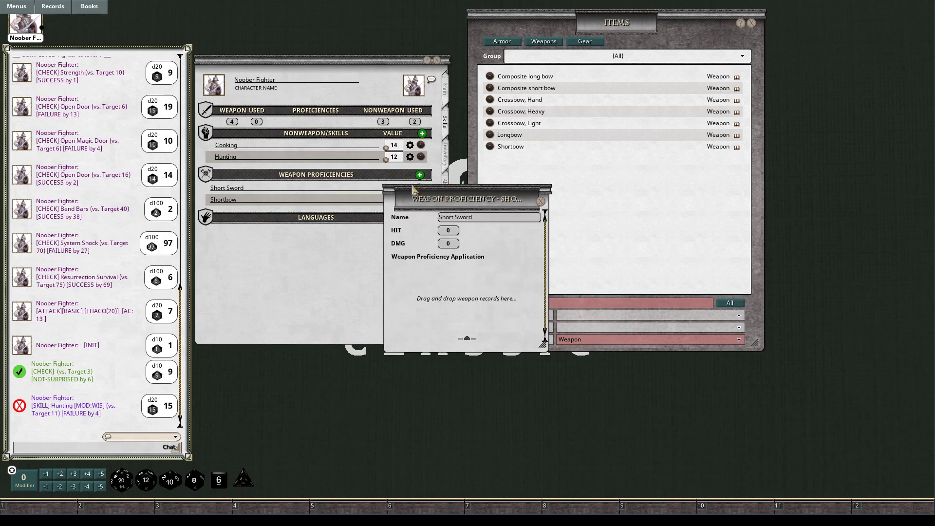
pyautogui.moveTo(413, 190); pyautogui.dragTo(529, 166)
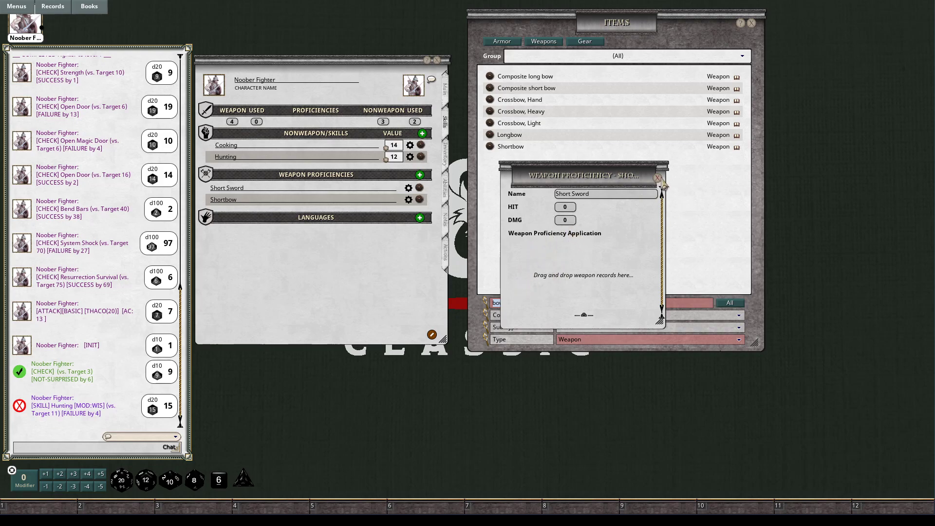
pyautogui.click(658, 179)
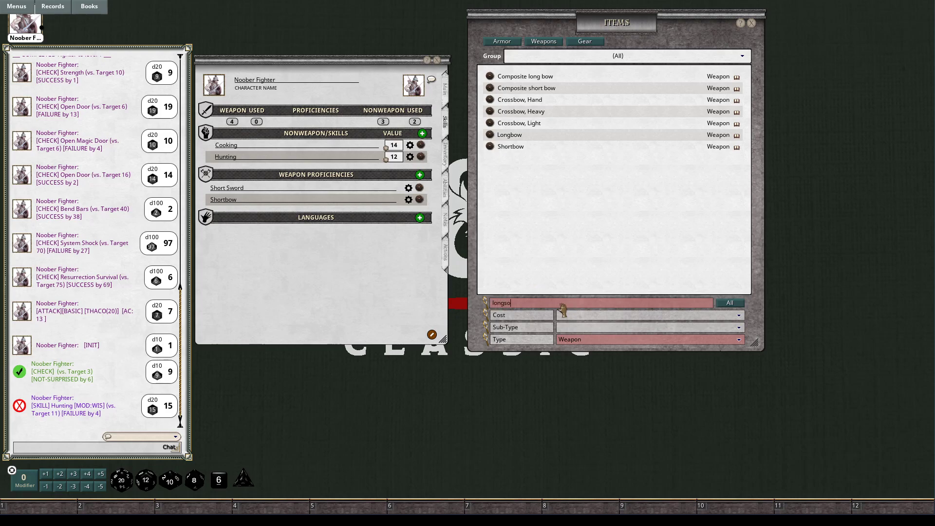
# Search the weapons for "longsword", add it to the weapon proficiencies, and rename the entry Longsword (Specialize)
pyautogui.write('ord')
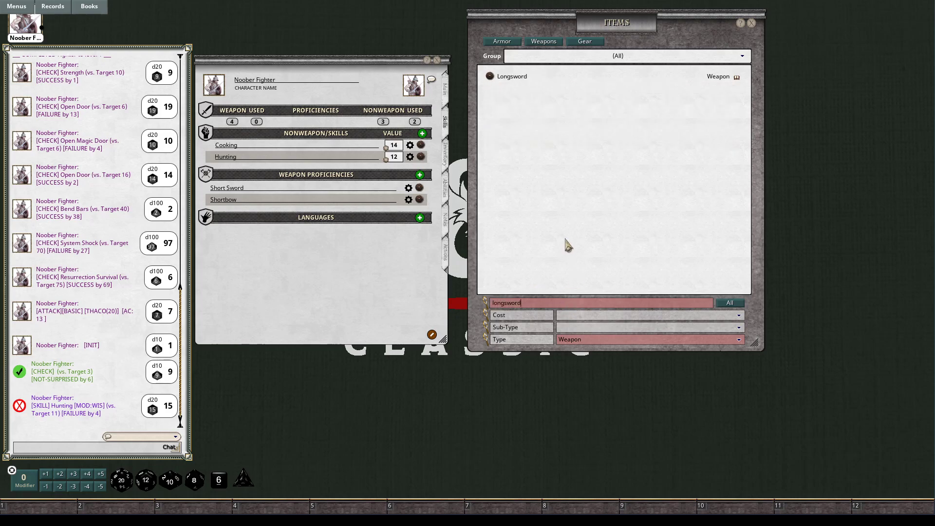
pyautogui.moveTo(493, 80); pyautogui.dragTo(339, 200)
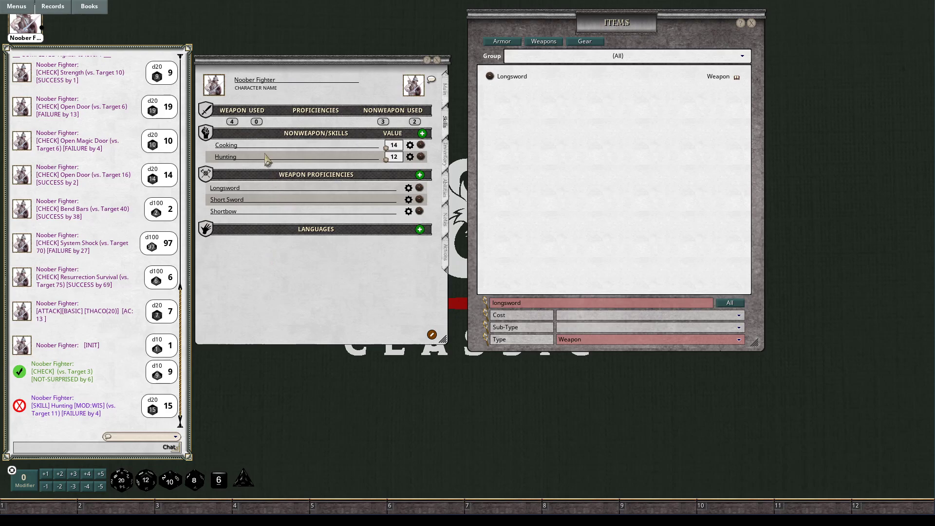
pyautogui.click(278, 187)
pyautogui.press('shift')
pyautogui.write('(Specialize)')
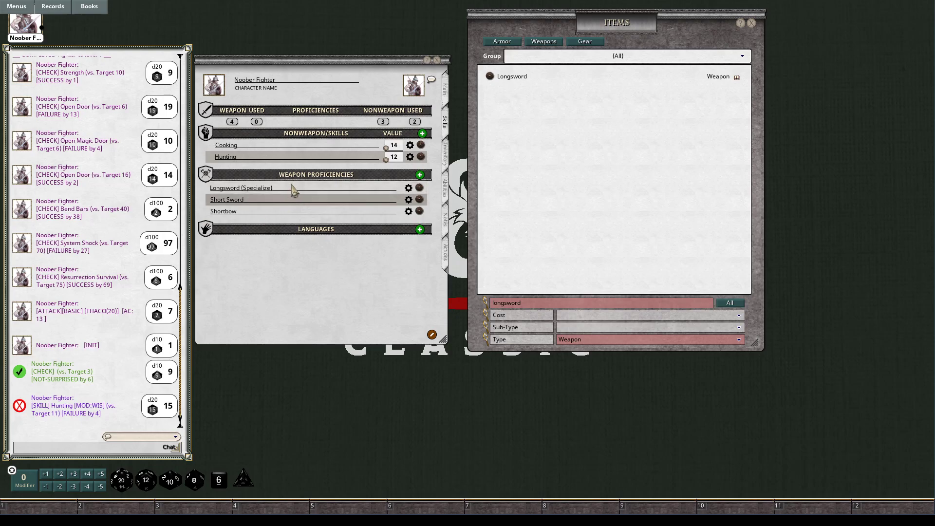
# Set the Longsword (Specialize) proficiency's HIT to +1 and DMG to +2, then check and close its settings
pyautogui.click(418, 188)
pyautogui.moveTo(414, 193); pyautogui.dragTo(521, 134)
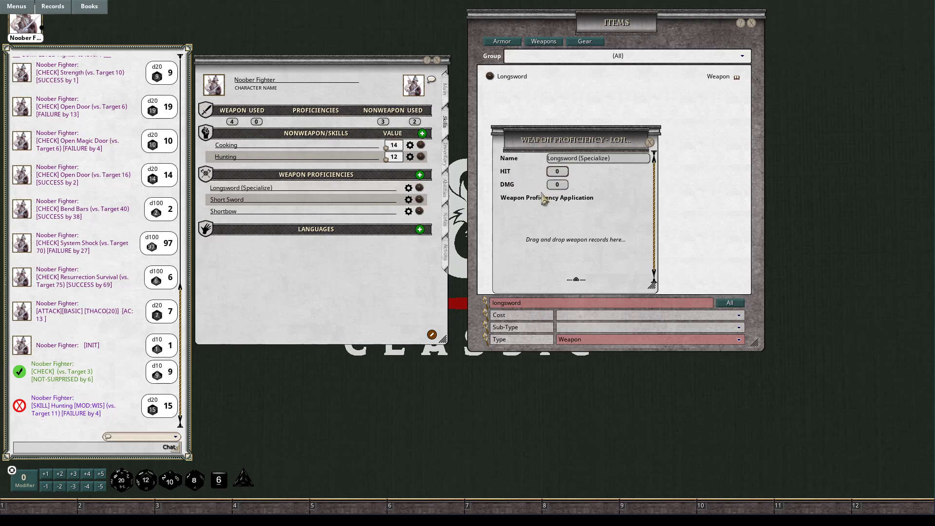
pyautogui.scroll(1, 567, 173)
pyautogui.scroll(2, 563, 185)
pyautogui.click(650, 142)
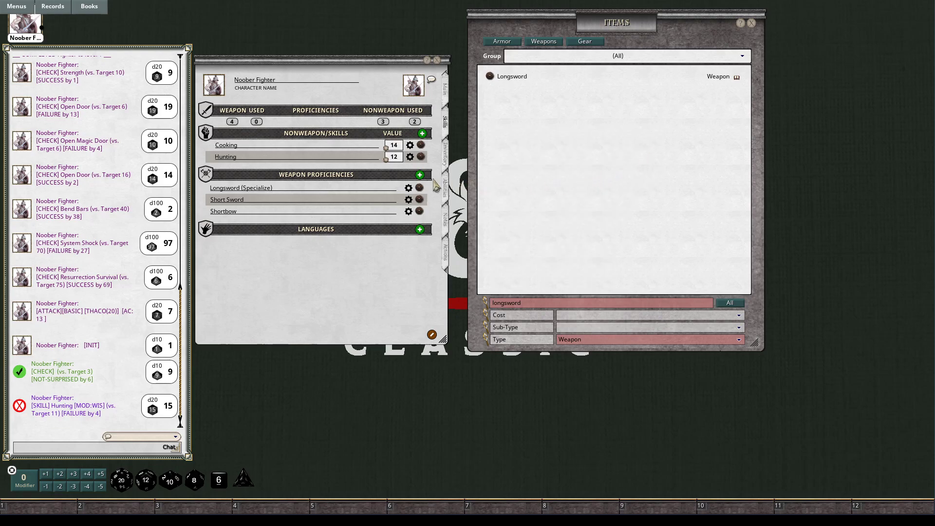
pyautogui.click(408, 188)
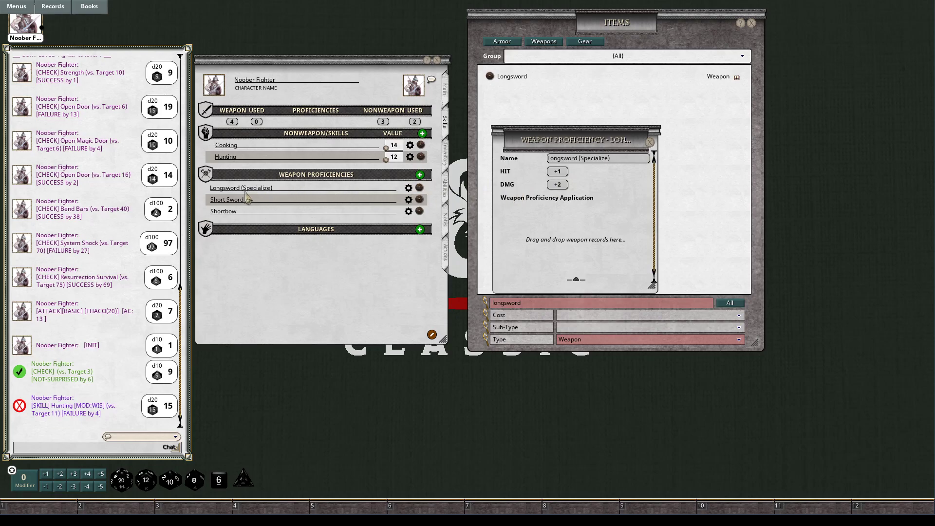
pyautogui.click(650, 143)
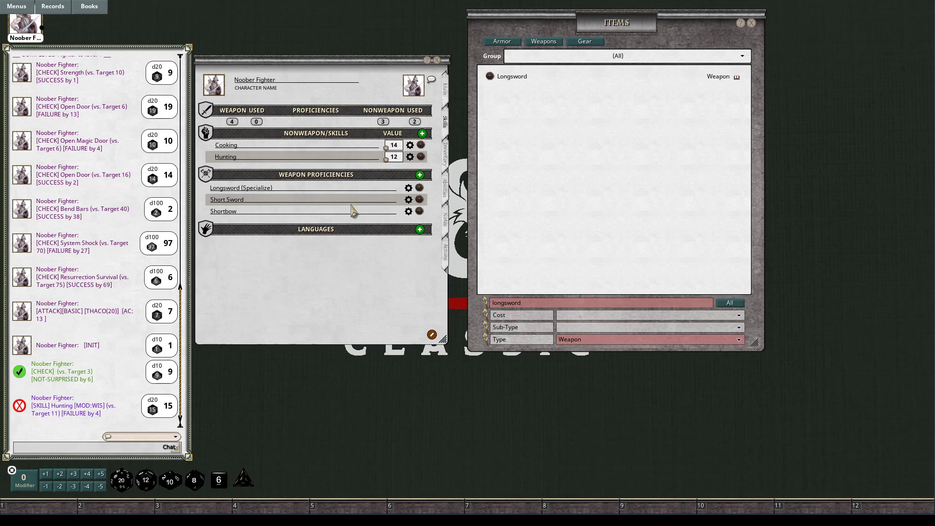
# Add Dwarven and Common to the fighter's languages
pyautogui.click(421, 232)
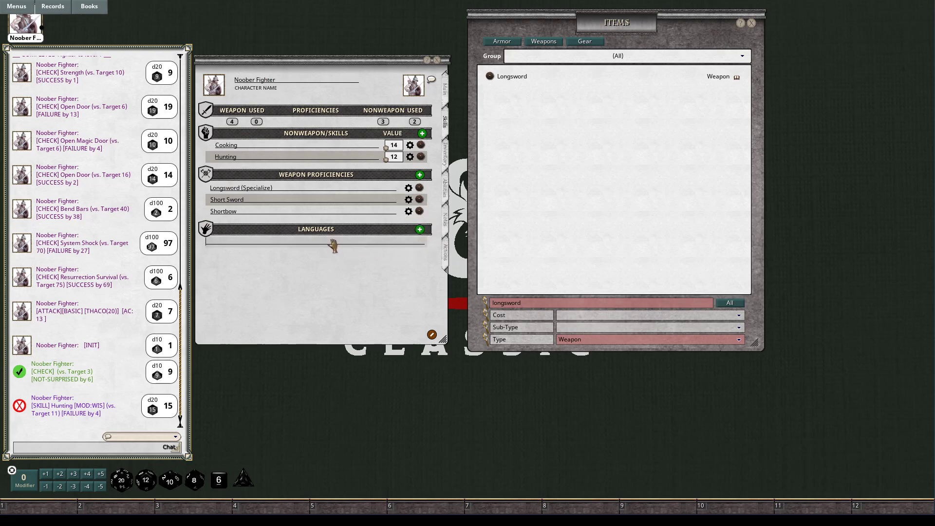
pyautogui.write('Dwarven')
pyautogui.click(419, 229)
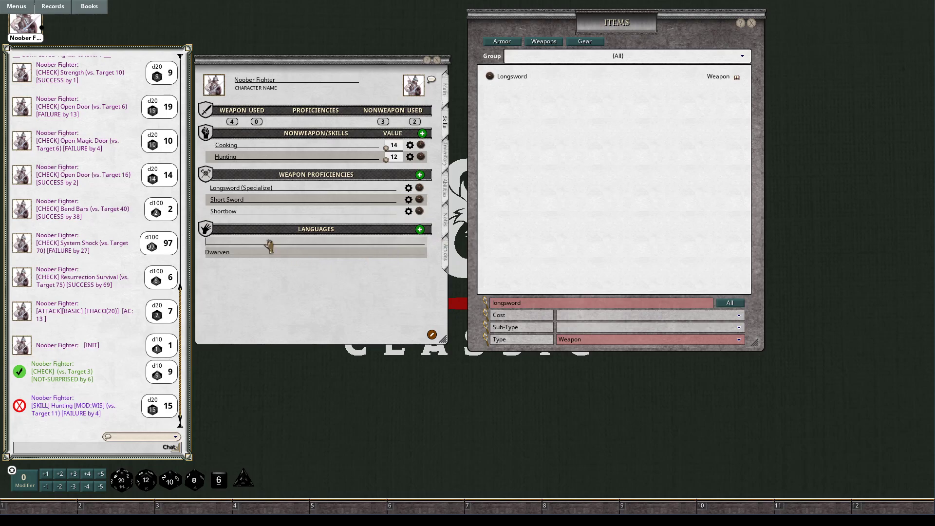
pyautogui.write('Co')
pyautogui.click(265, 252)
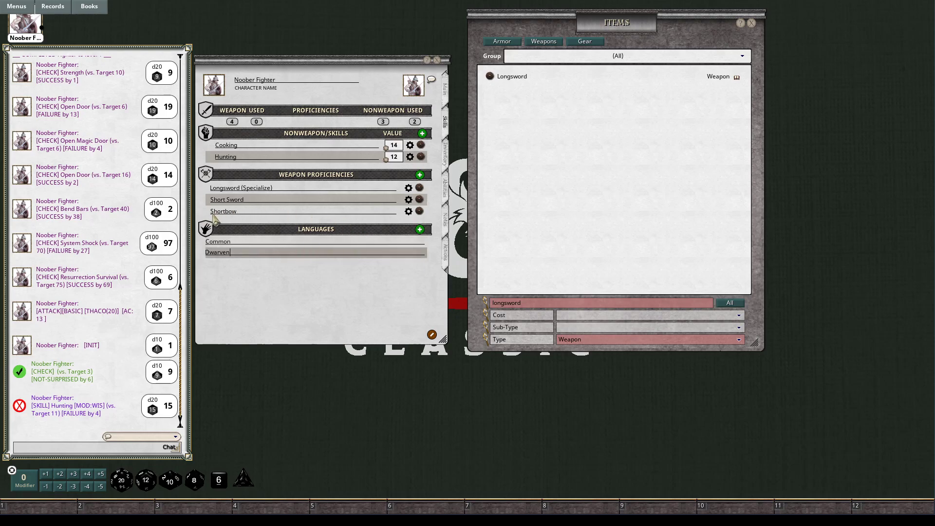
pyautogui.click(267, 247)
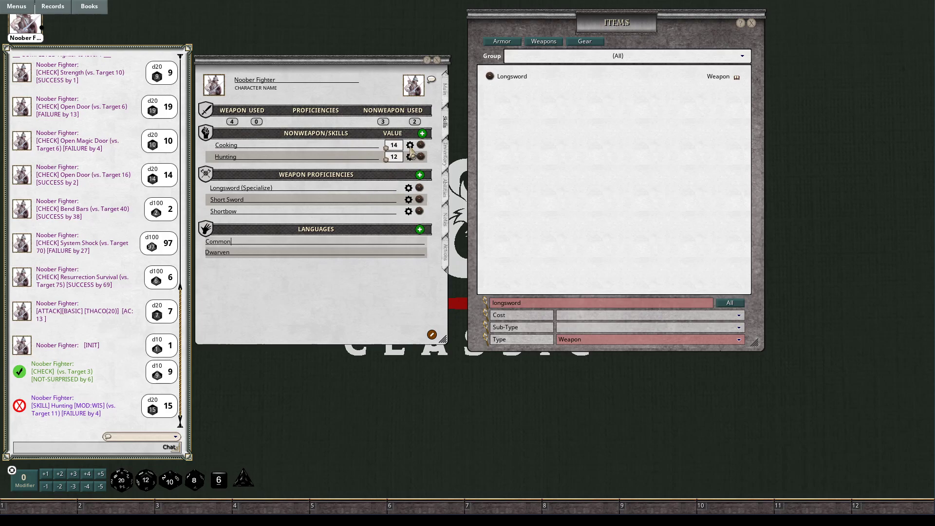
# Set the number of used nonweapon proficiency slots to 3
pyautogui.click(417, 122)
pyautogui.write('3')
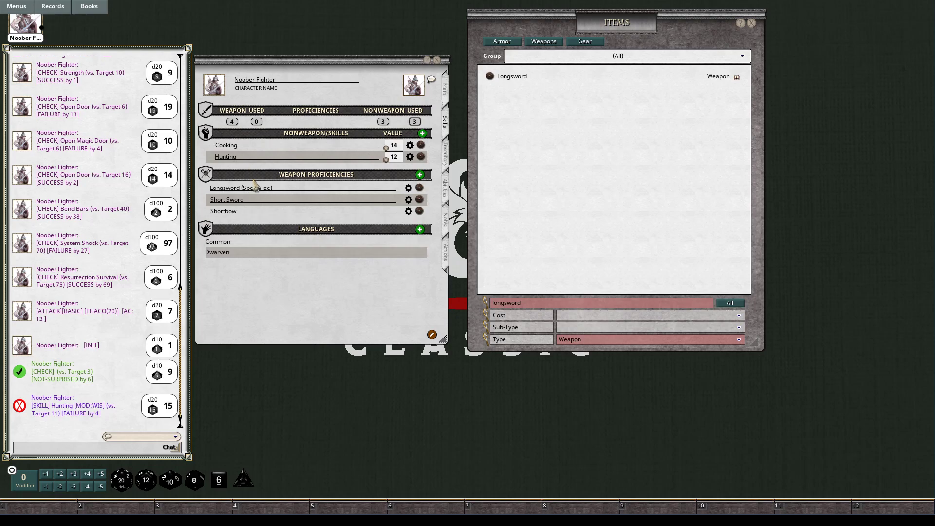